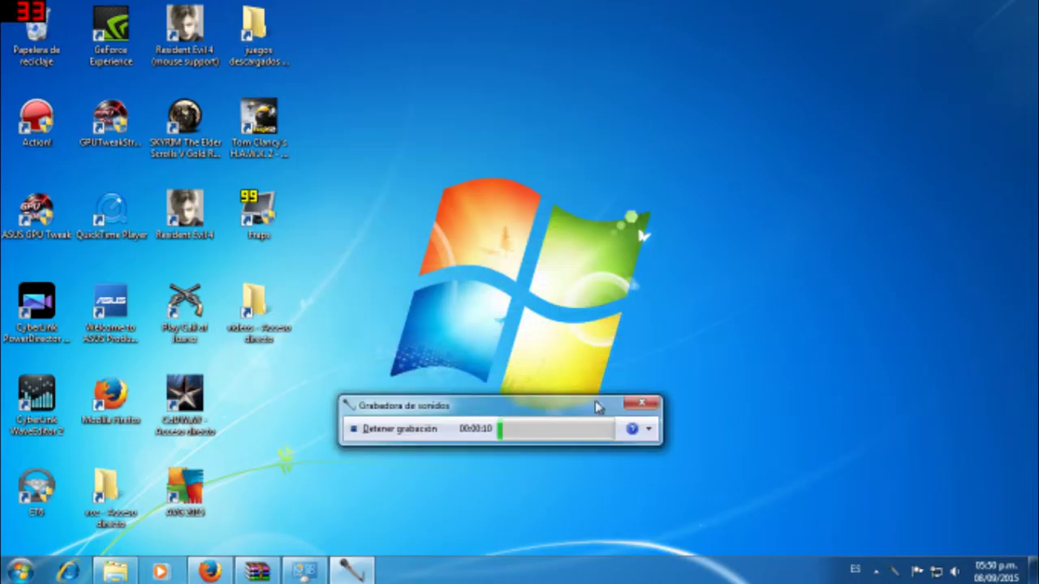
Switch to AVG AntiVirus FREE and open its advanced settings (Configuración avanzada).
click(681, 288)
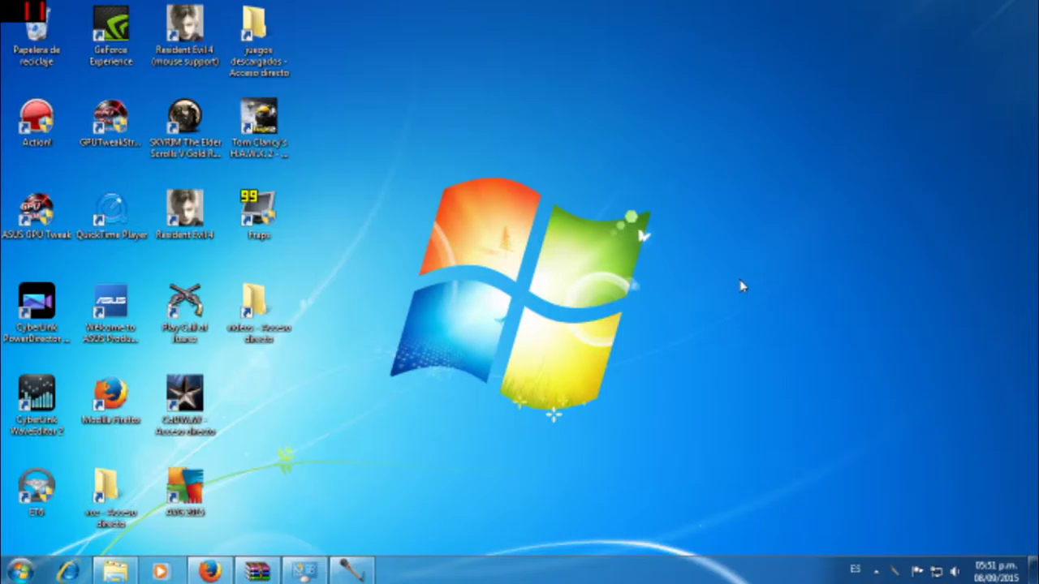
mouse_move(117, 572)
click(875, 572)
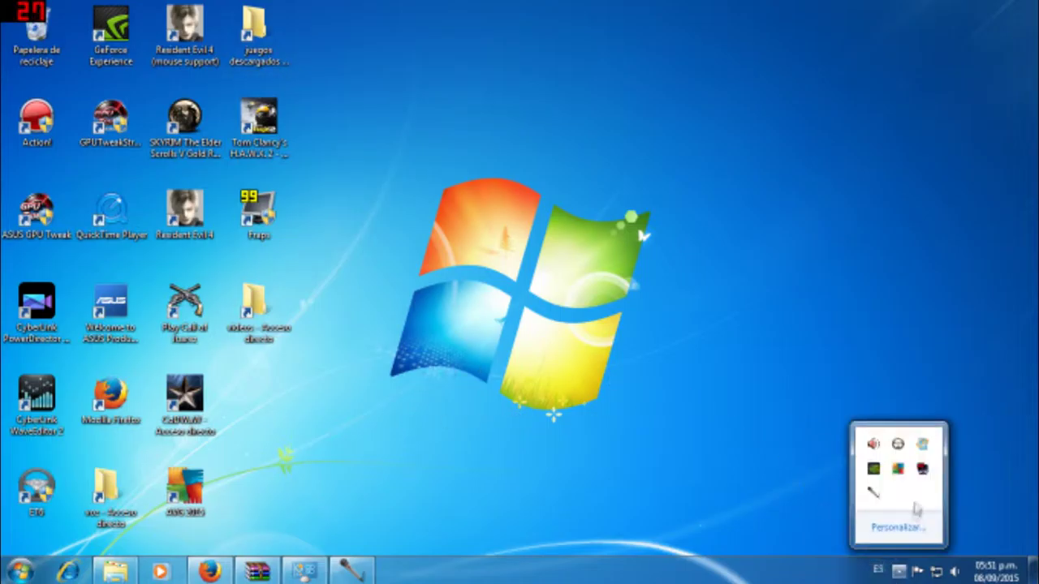
double_click(922, 444)
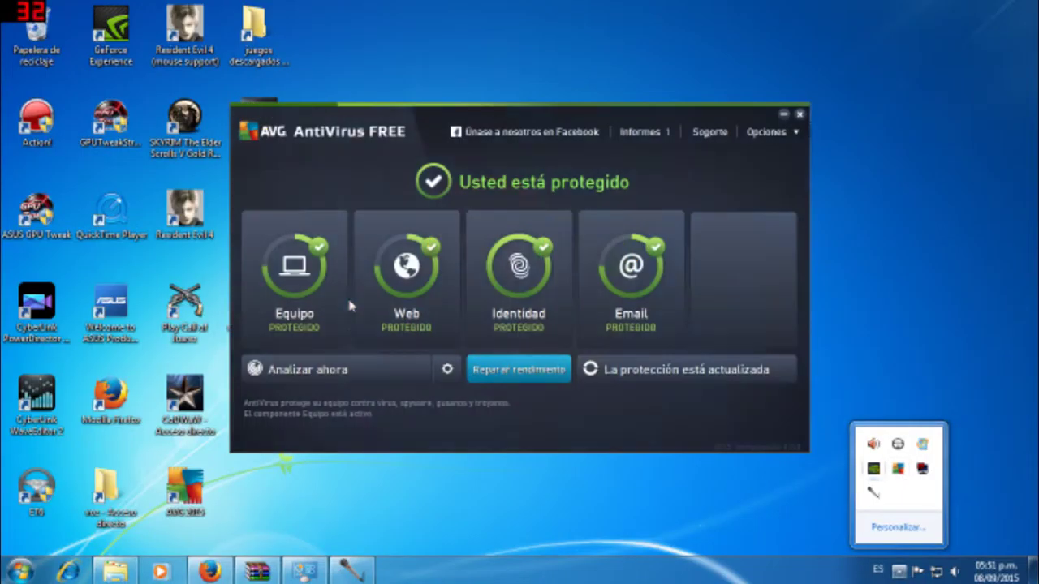
click(766, 132)
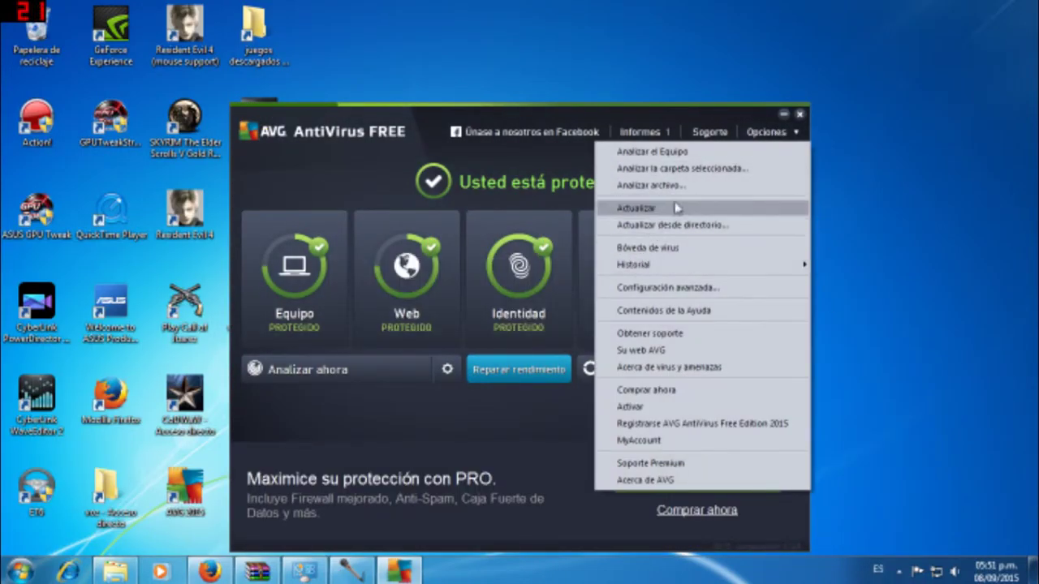
click(670, 300)
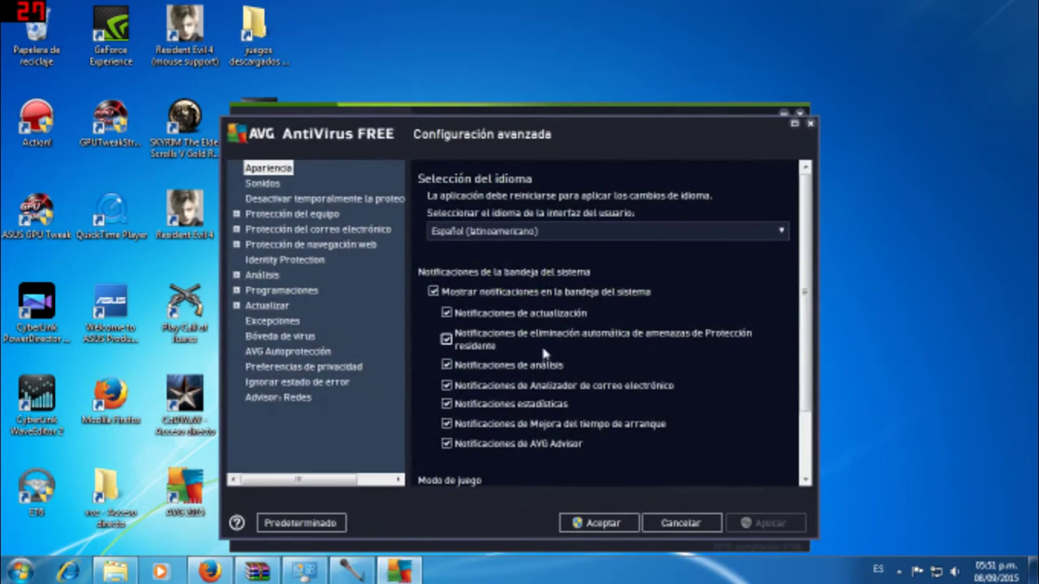
Temporarily disable AVG protection for 15 minutes, accept the settings and minimize the antivirus window.
click(286, 200)
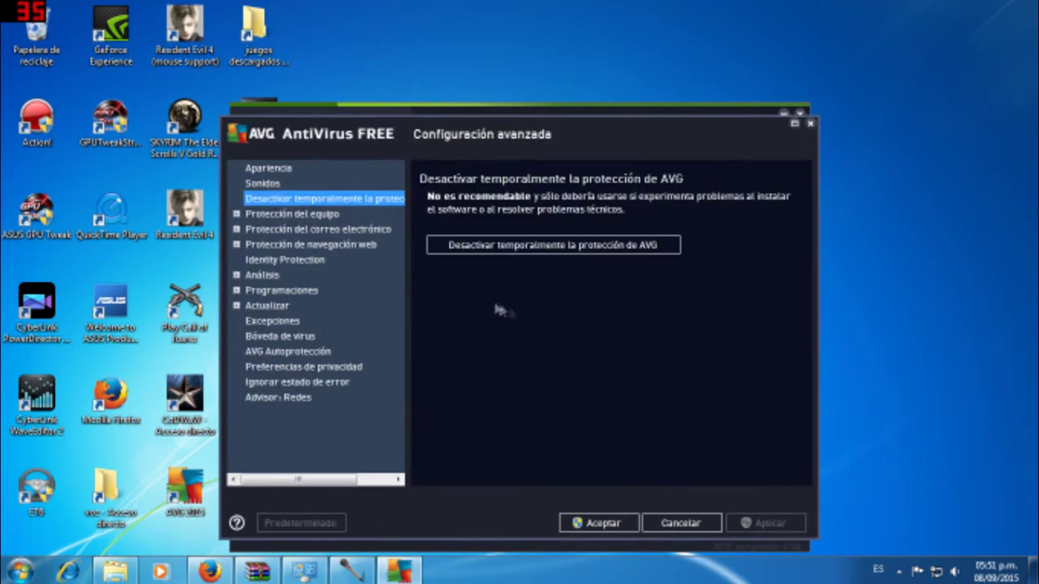
click(502, 245)
click(504, 404)
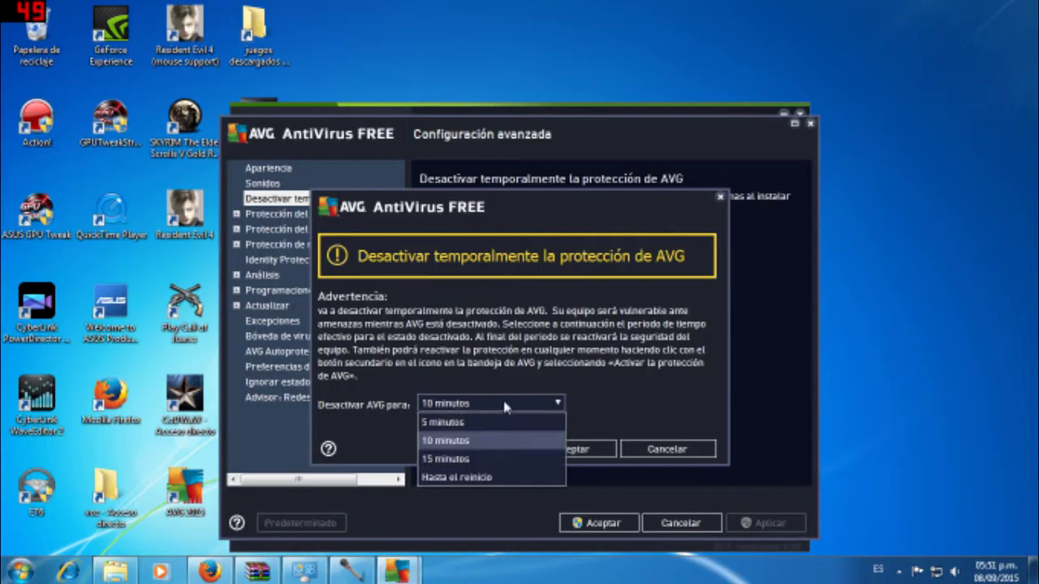
click(477, 460)
click(557, 451)
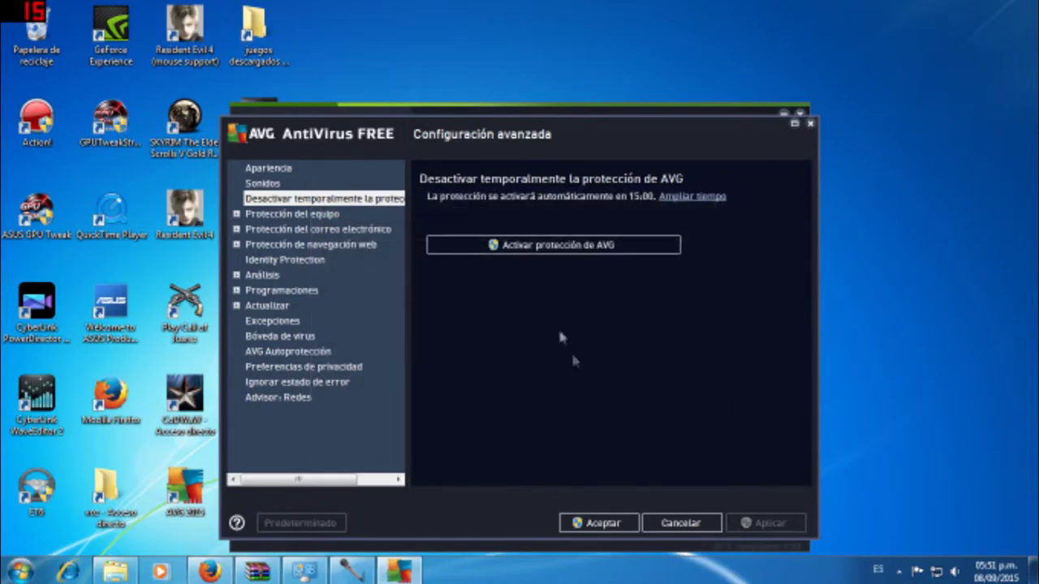
click(593, 525)
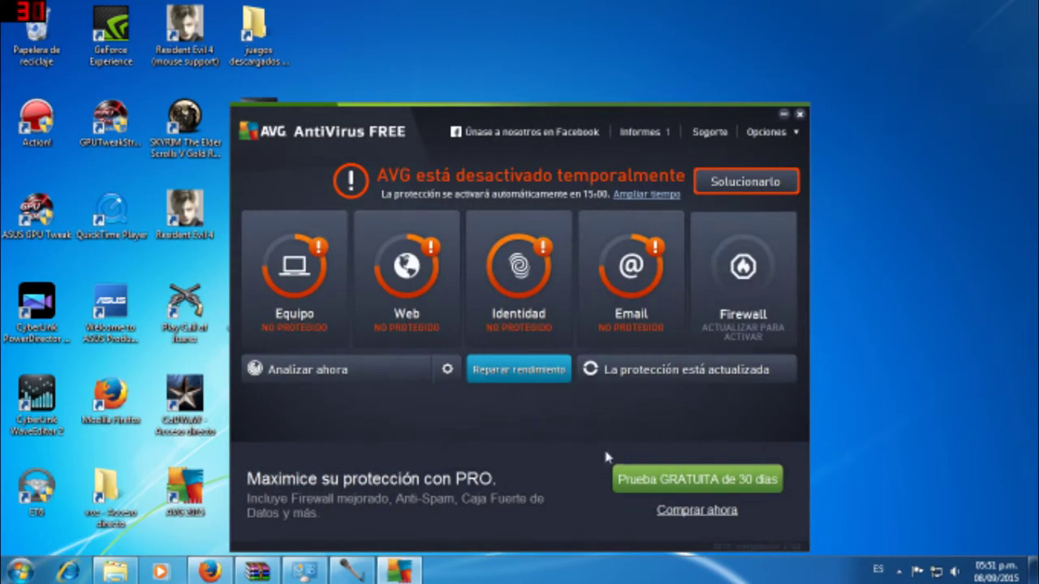
click(784, 115)
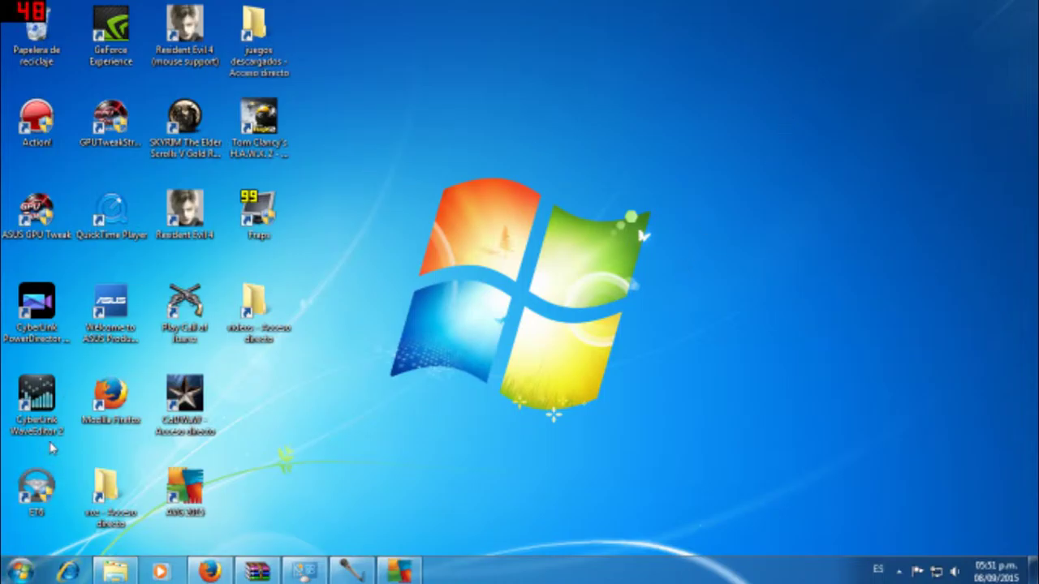
Browse the computer's drives in Windows Explorer and open Disco local (D:).
click(20, 572)
click(341, 239)
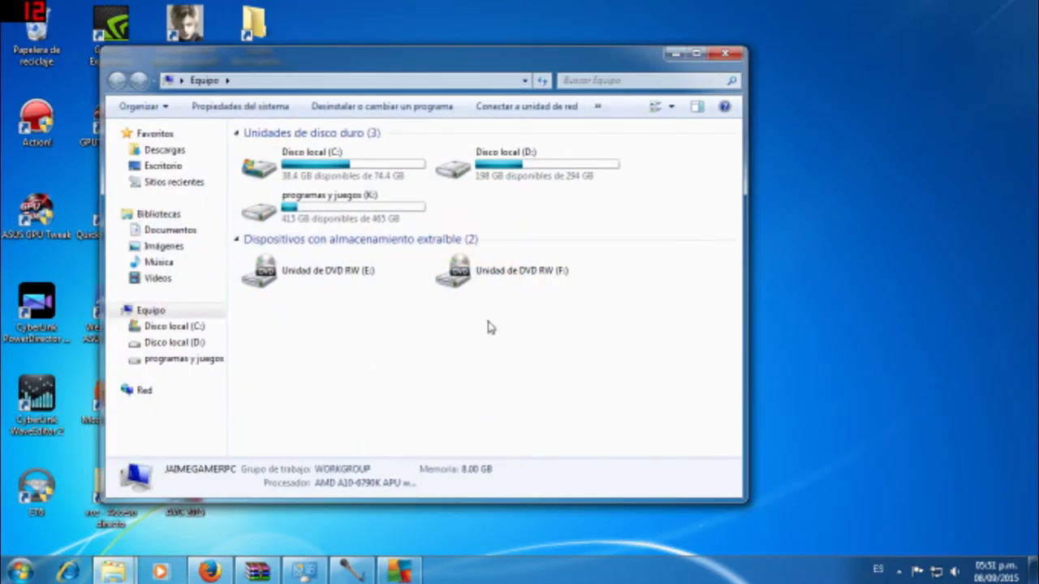
double_click(456, 180)
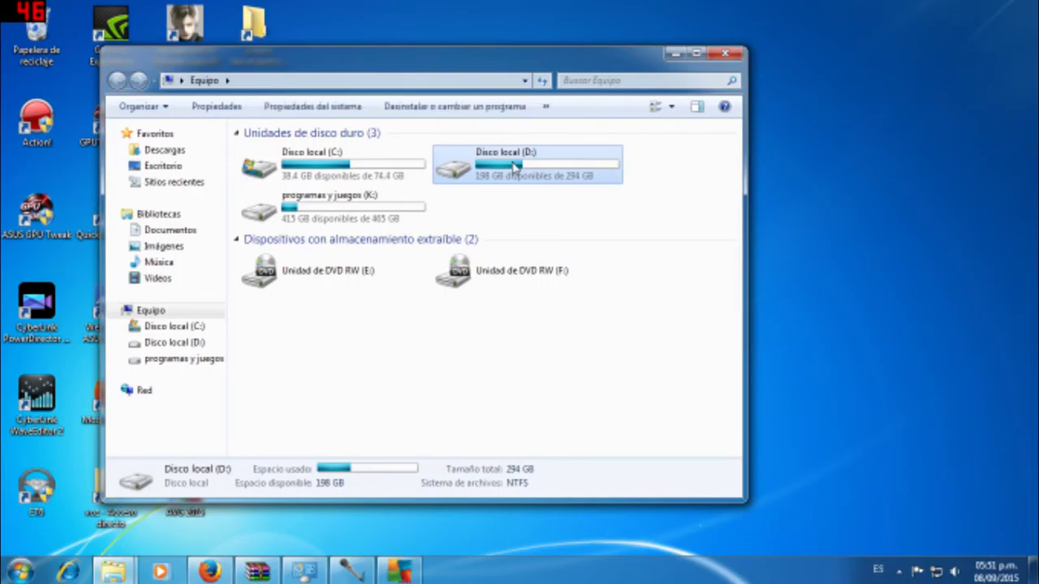
click(117, 80)
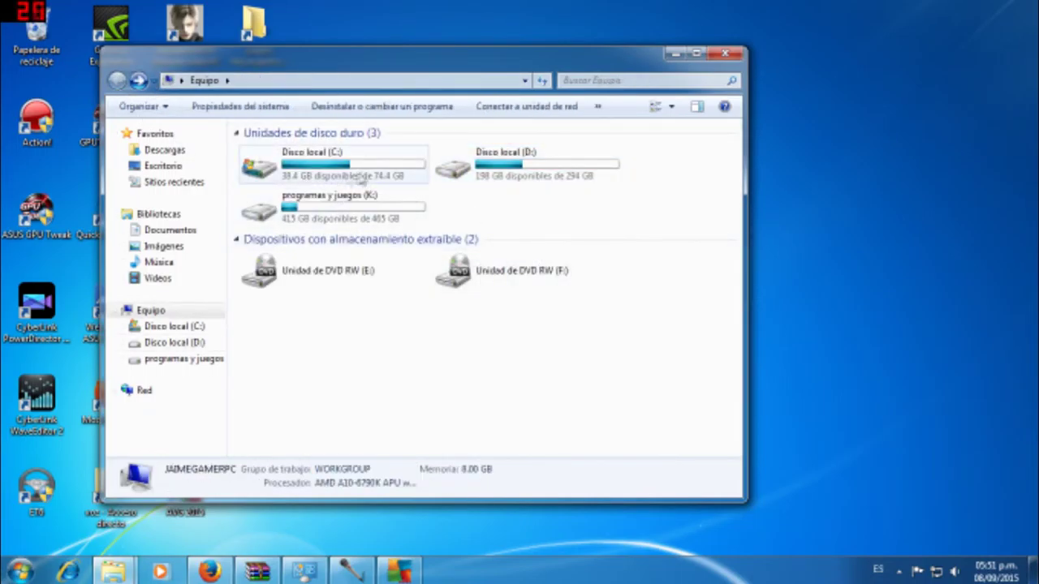
click(358, 178)
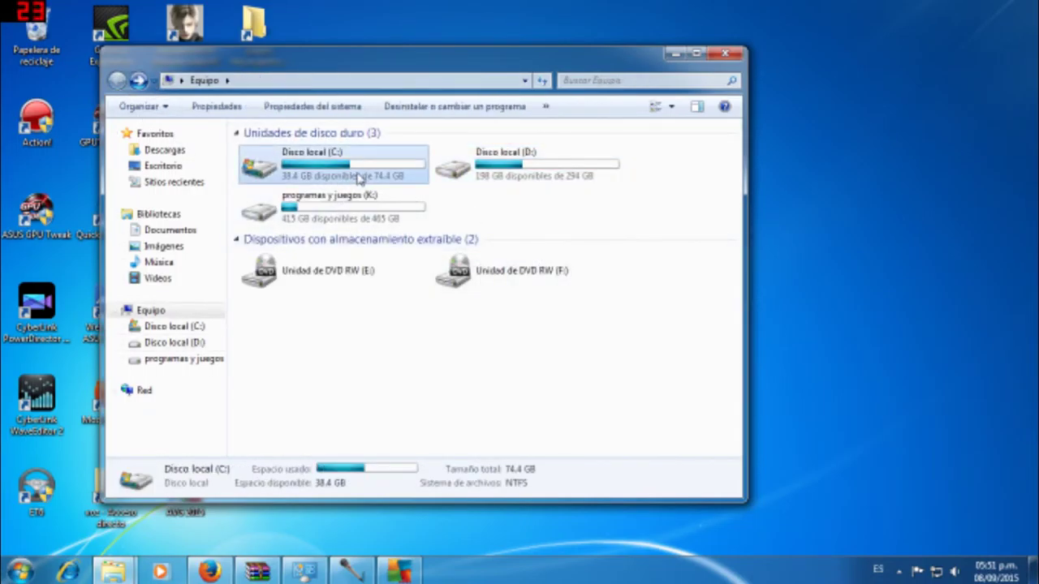
click(497, 221)
double_click(543, 172)
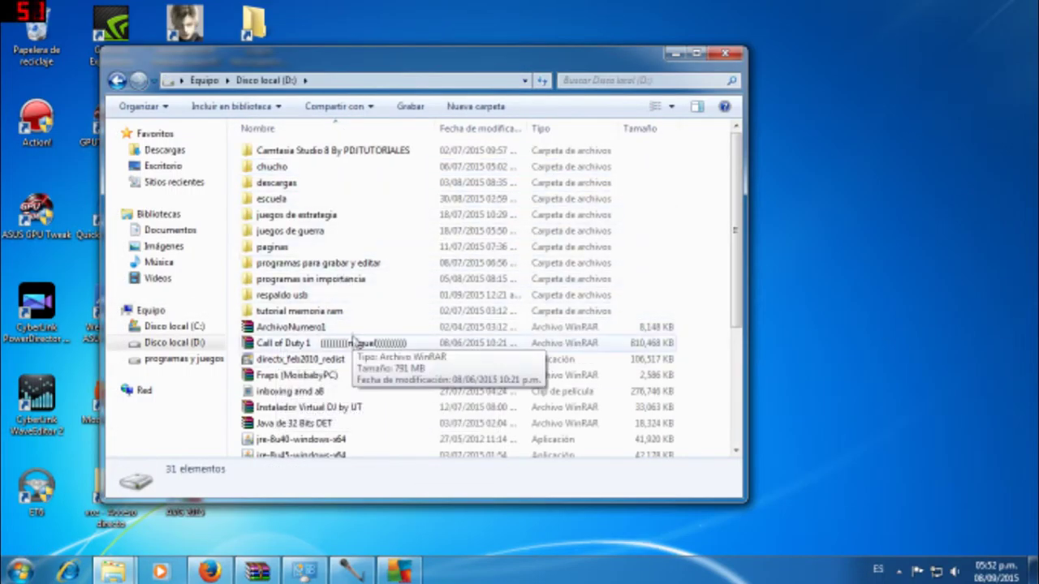
Open the Sony Vegas PRO 11 archive from "programas para grabar y editar", enter its inner folder and widen the Nombre column to show full file names.
double_click(358, 265)
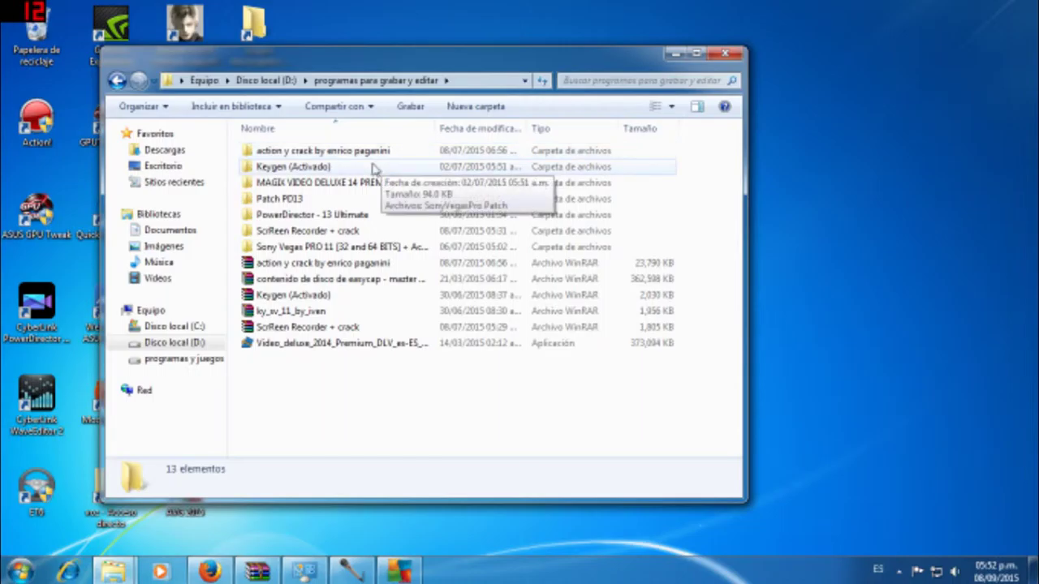
double_click(345, 246)
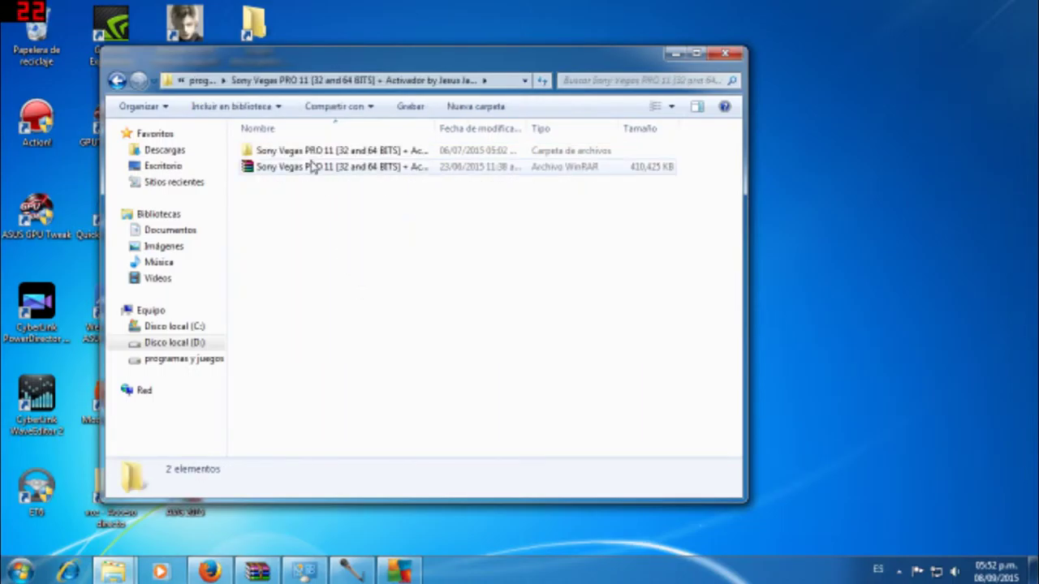
double_click(313, 165)
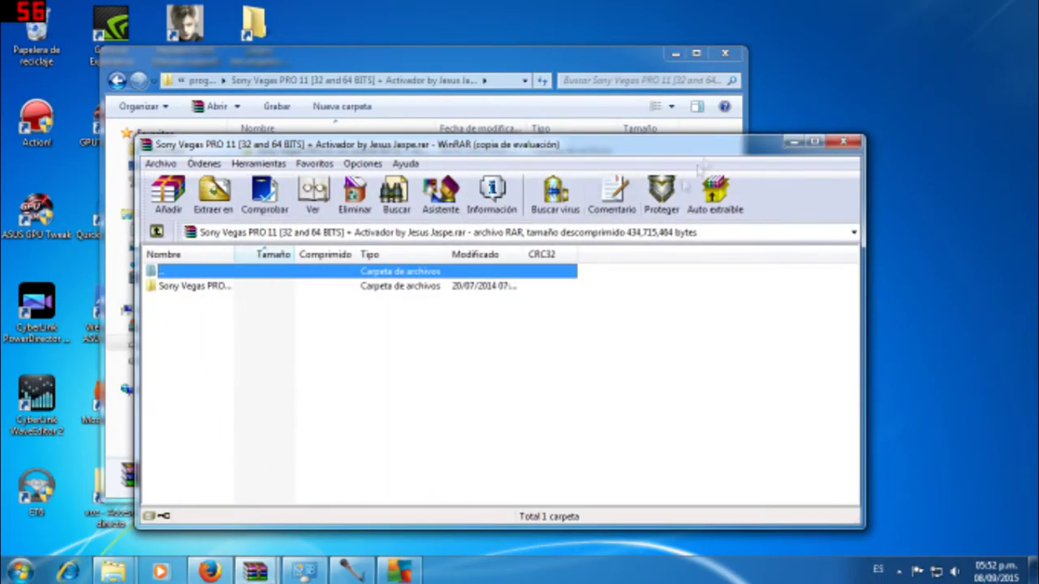
double_click(388, 285)
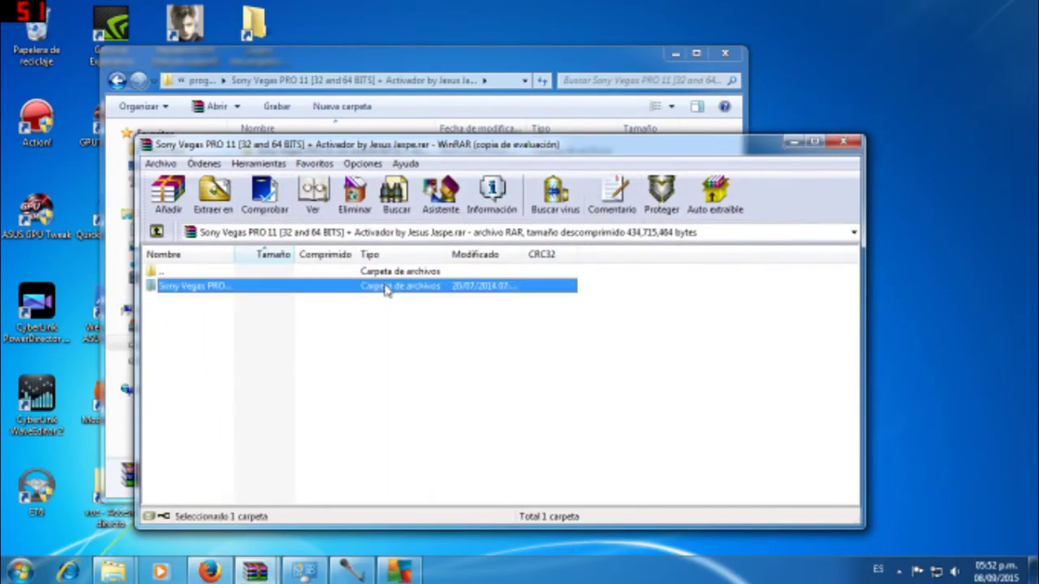
click(294, 386)
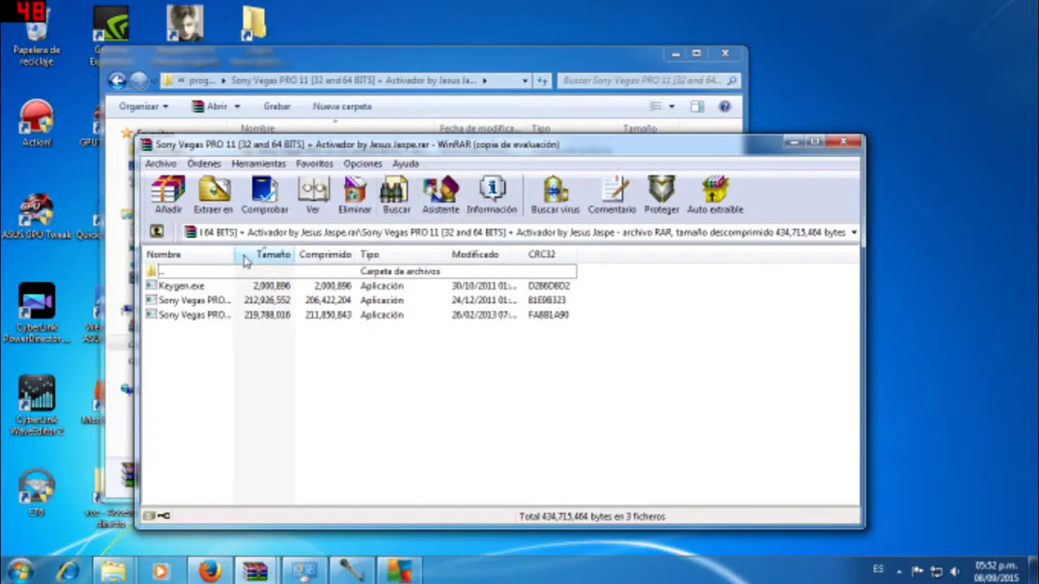
drag(235, 254, 433, 254)
Check in the computer's system properties whether Windows is 32-bit or 64-bit, and close the window.
click(20, 572)
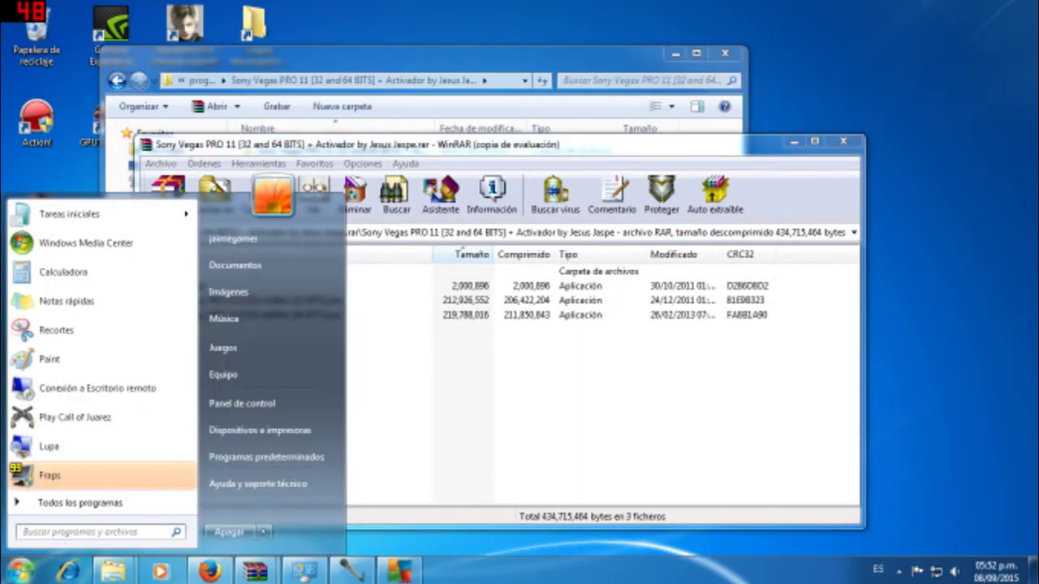
click(566, 386)
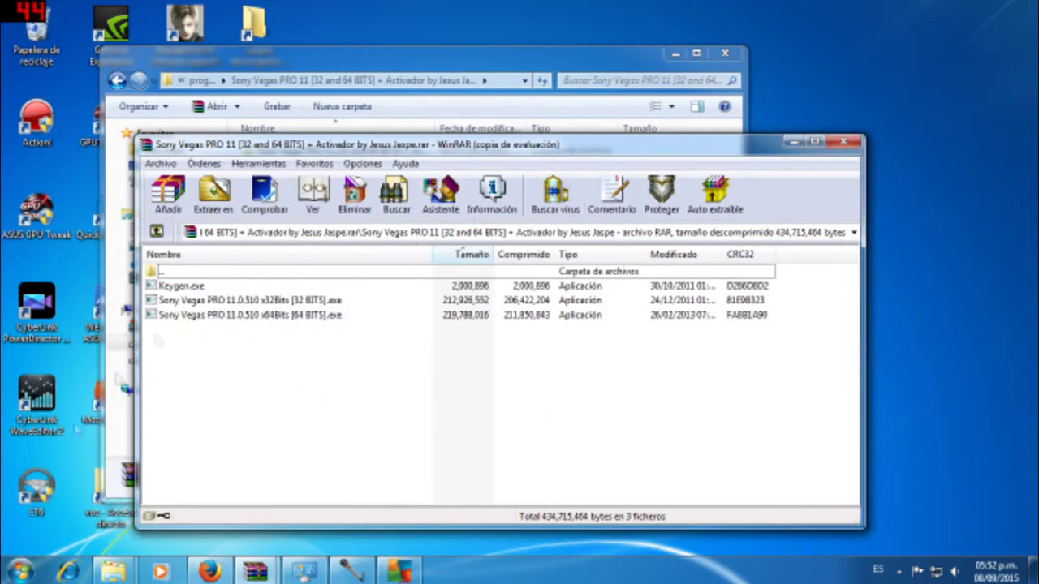
click(19, 571)
right_click(223, 374)
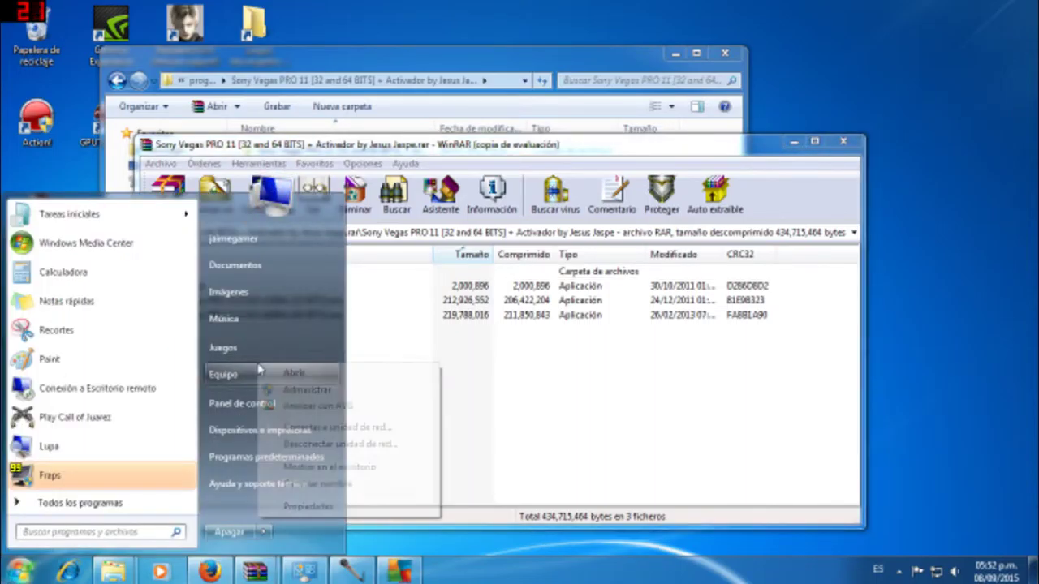
click(308, 507)
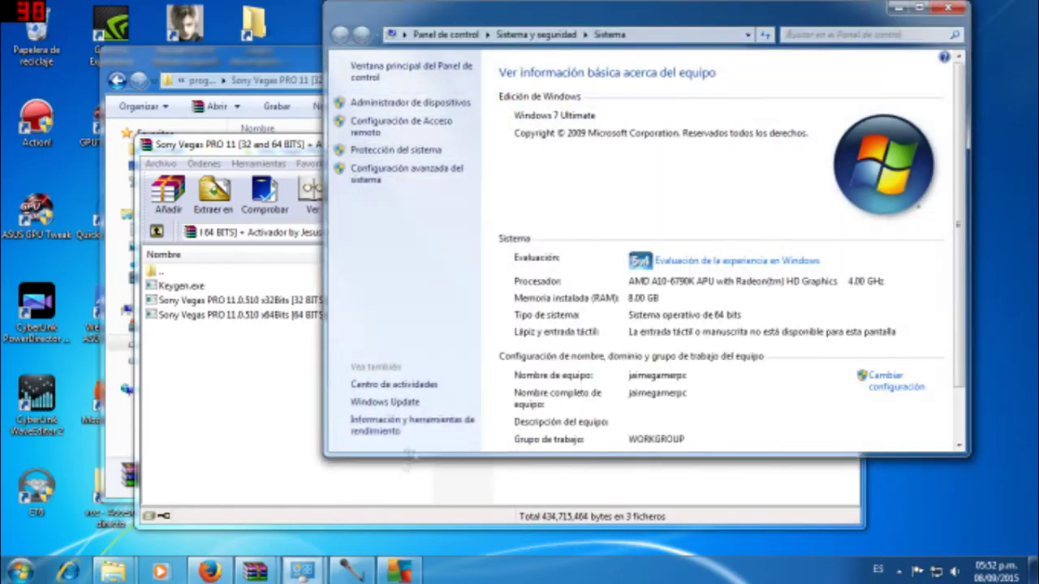
drag(609, 30, 367, 118)
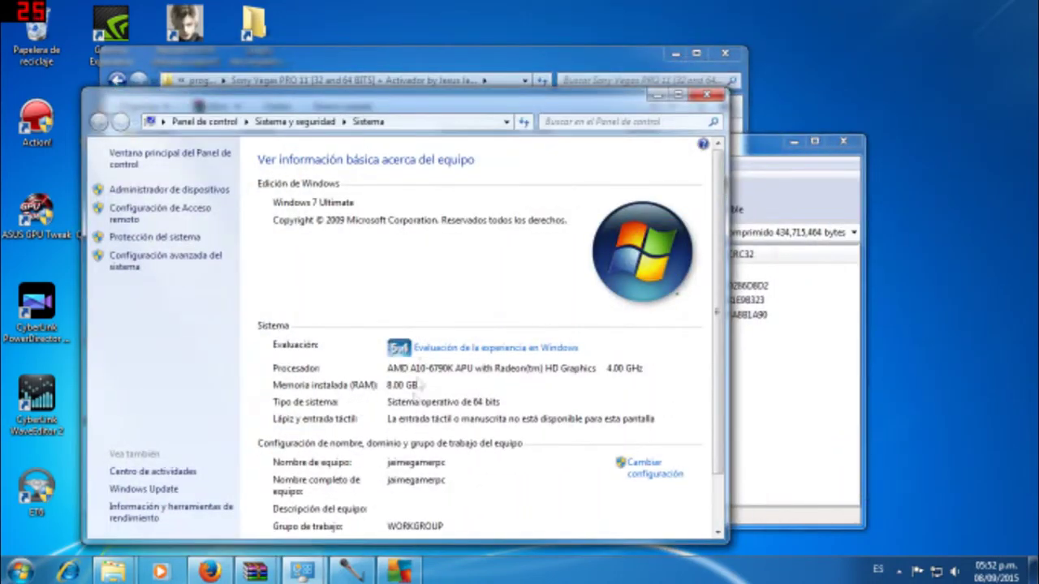
scroll(493, 404, down, 2)
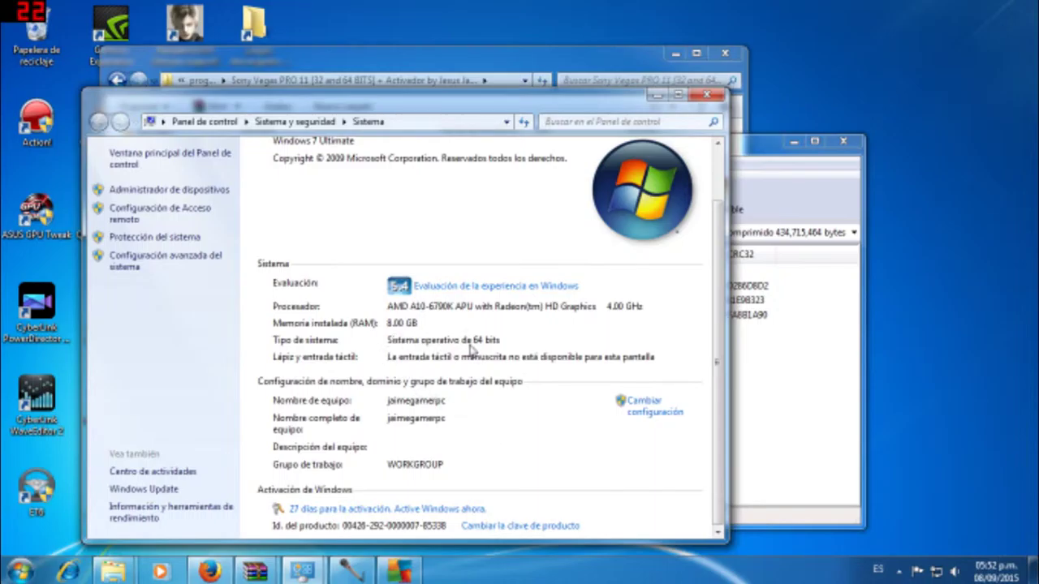
click(707, 94)
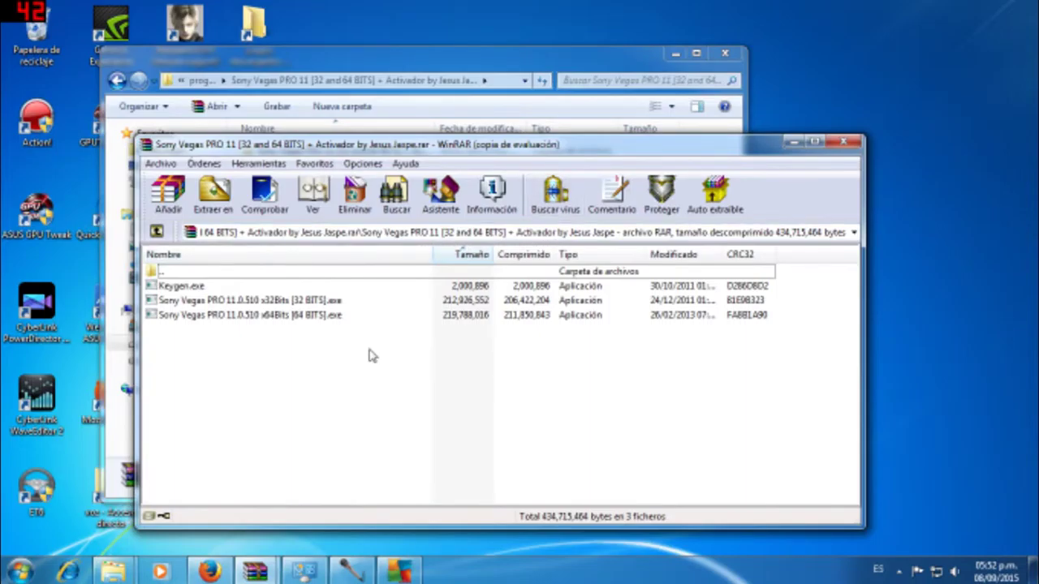
Launch the 32-bit installer, Sony Vegas PRO 11.0.510 x32Bits [32 BITS].exe, from the archive.
click(349, 302)
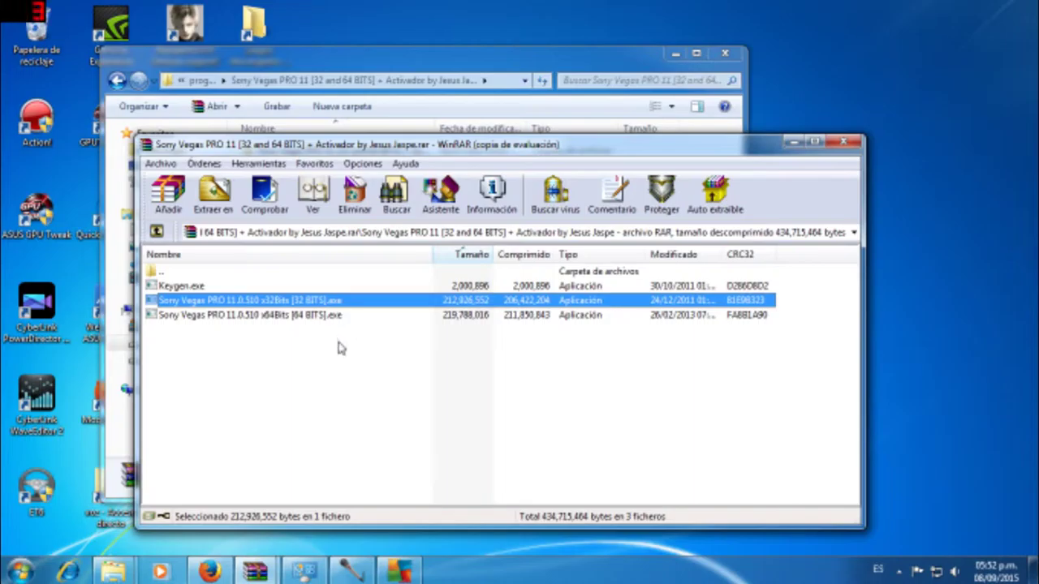
click(341, 347)
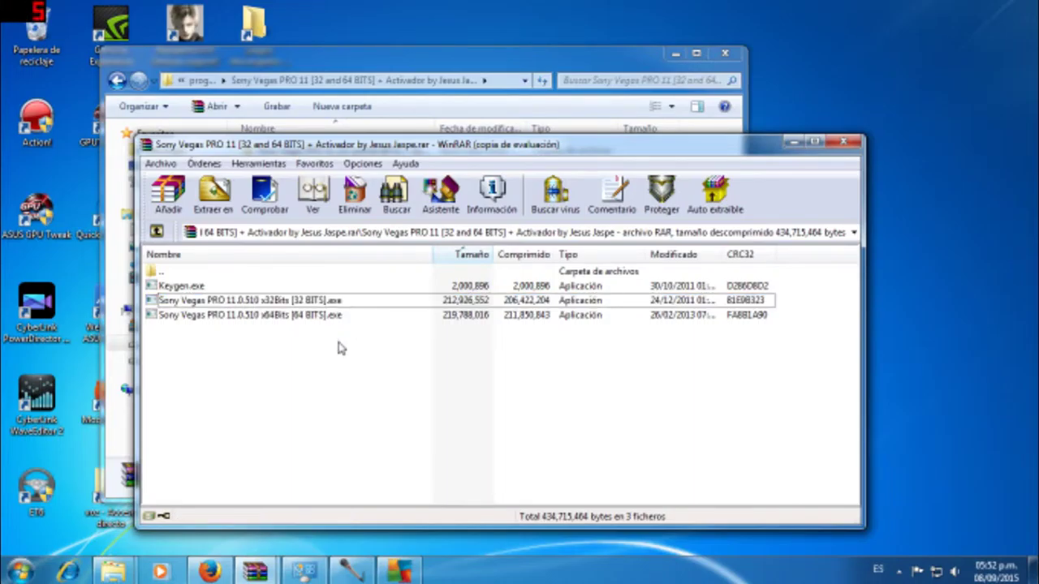
click(279, 319)
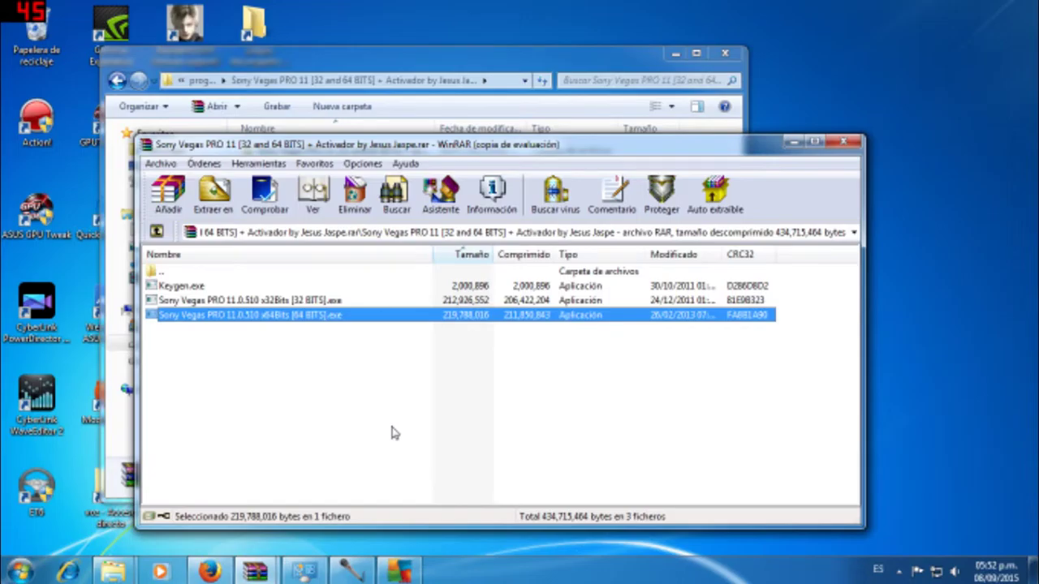
double_click(402, 302)
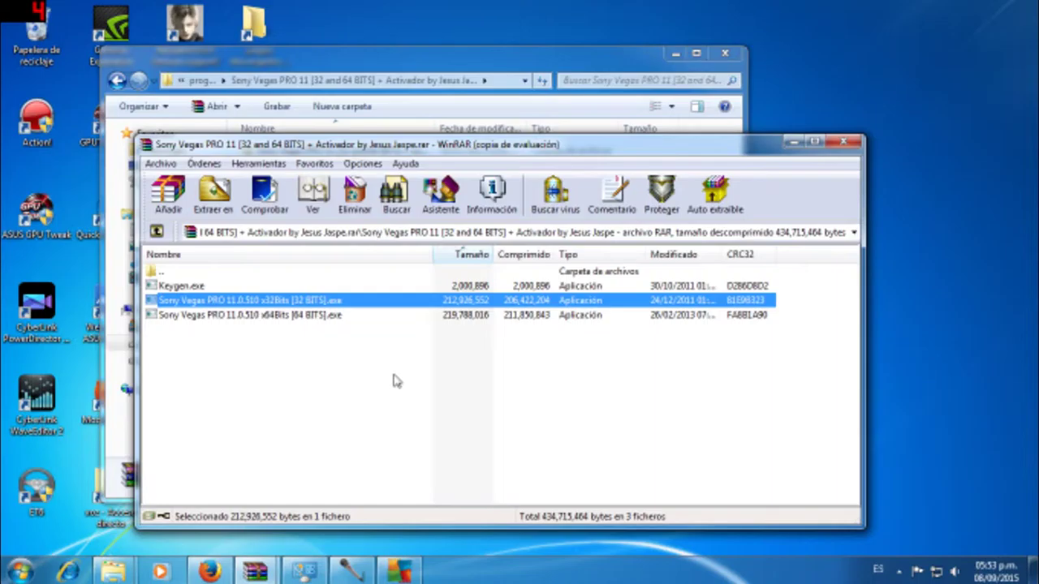
double_click(589, 301)
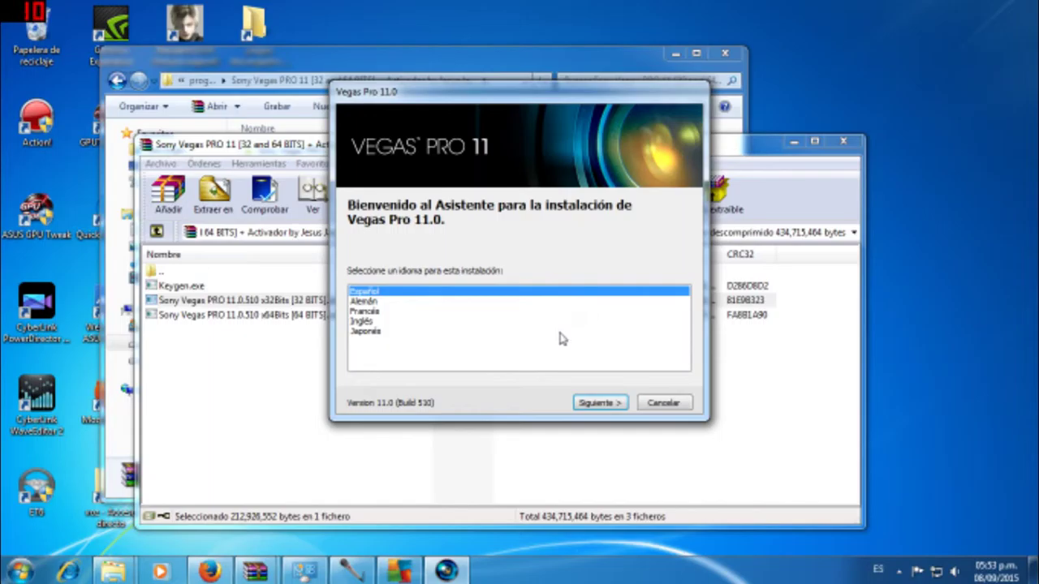
Proceed with Español as the installation language, choose to install the current version and accept the license agreement.
click(601, 403)
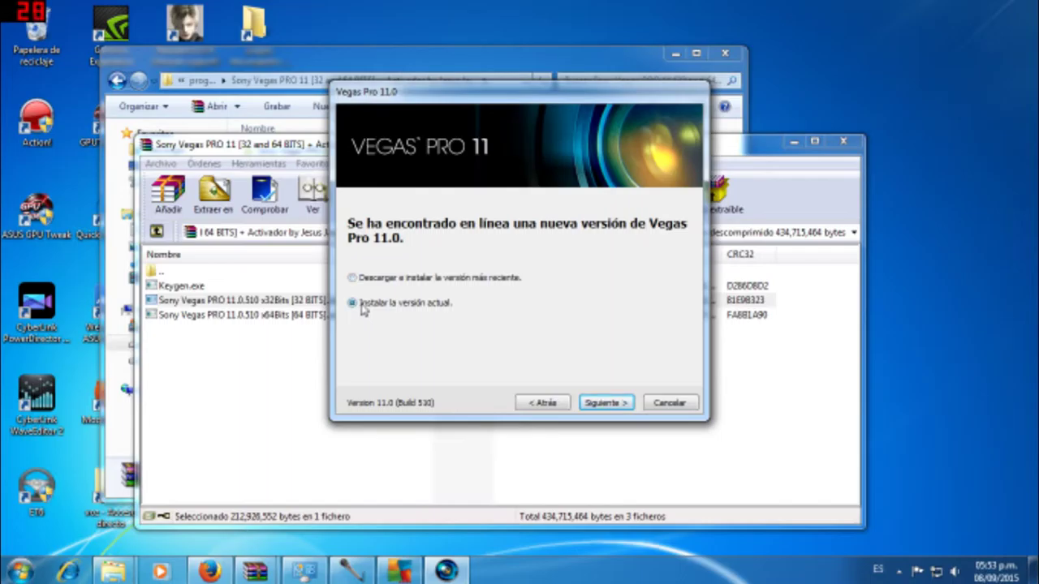
click(608, 403)
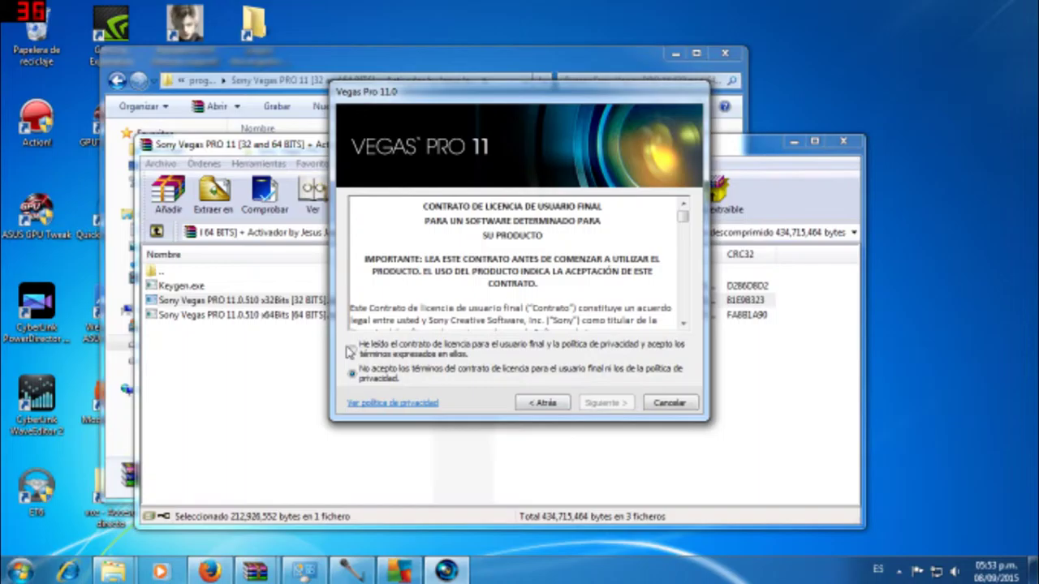
click(353, 349)
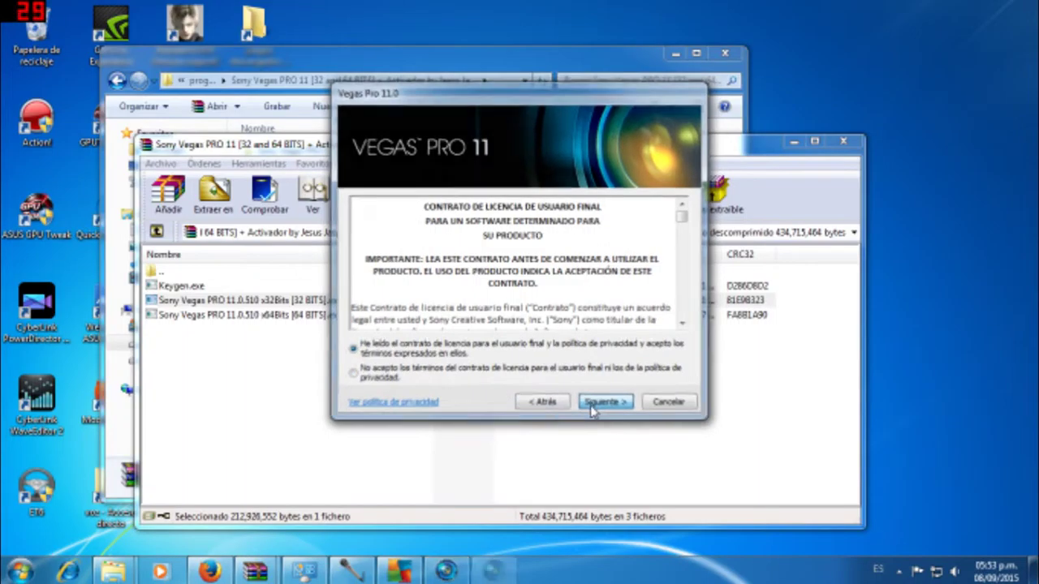
Accept the default installation folder, include a desktop shortcut and start installing Vegas Pro 11.0.
click(593, 406)
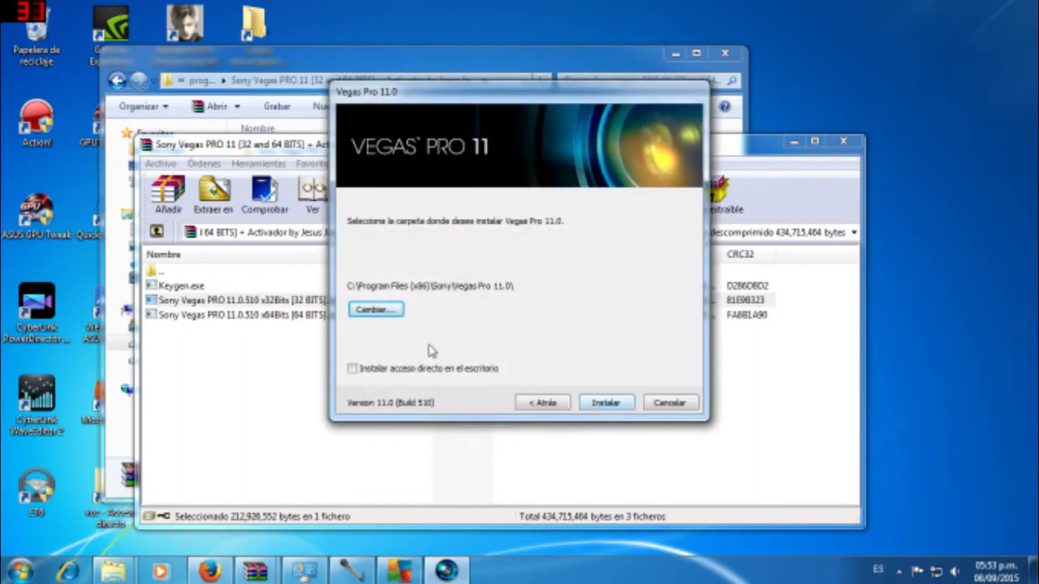
click(351, 370)
click(604, 402)
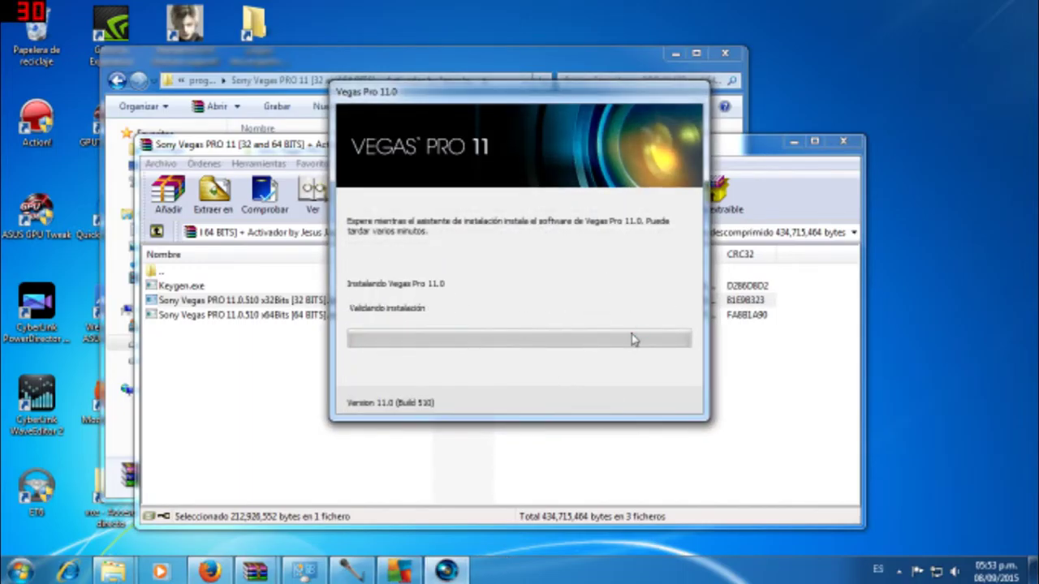
Examine the Archivos de programa and Archivos de programa (x86) folders on Disco local (C:), and minimize the folder windows.
click(20, 570)
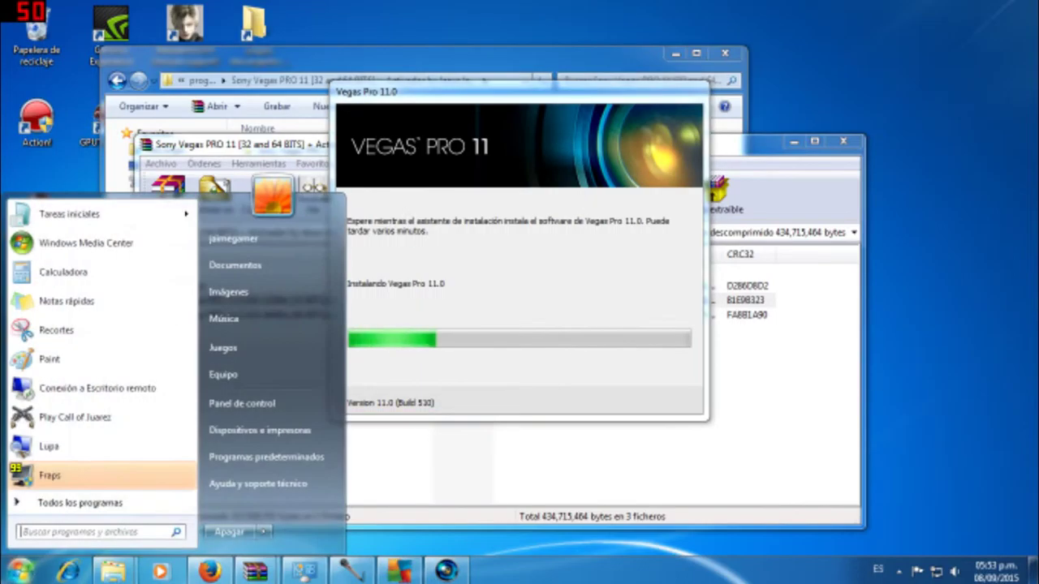
click(223, 374)
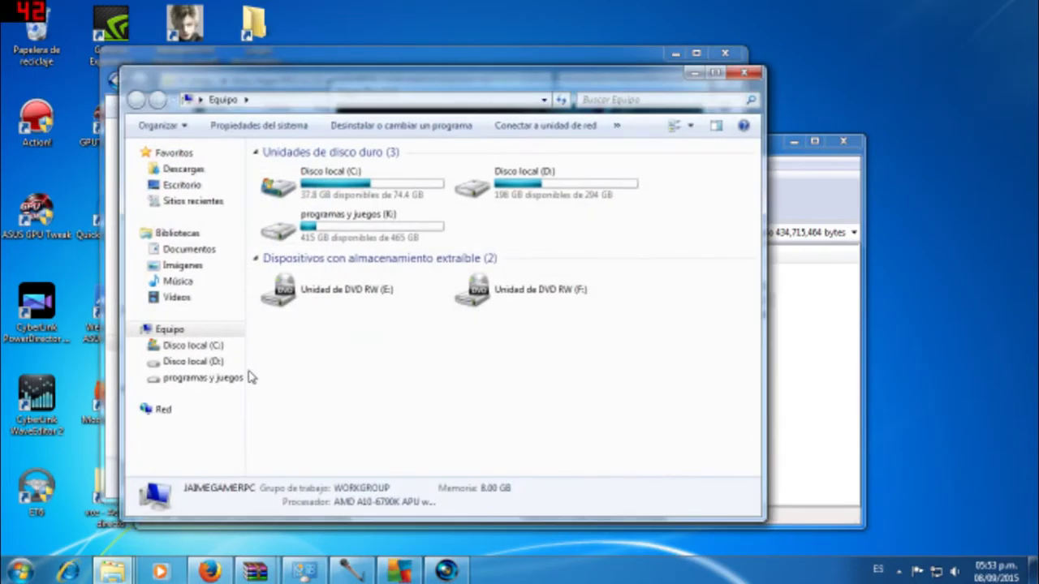
click(349, 178)
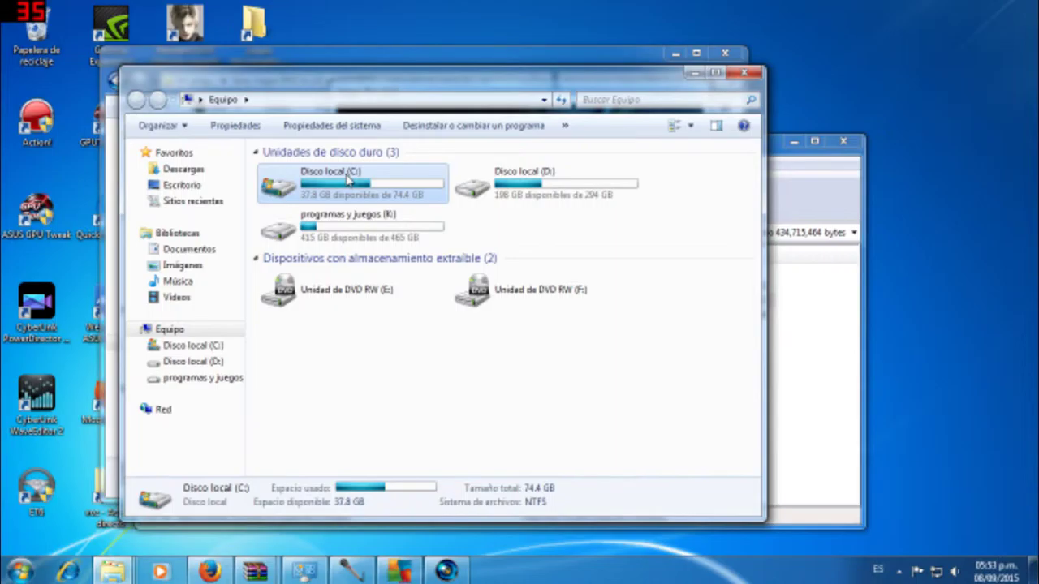
double_click(349, 177)
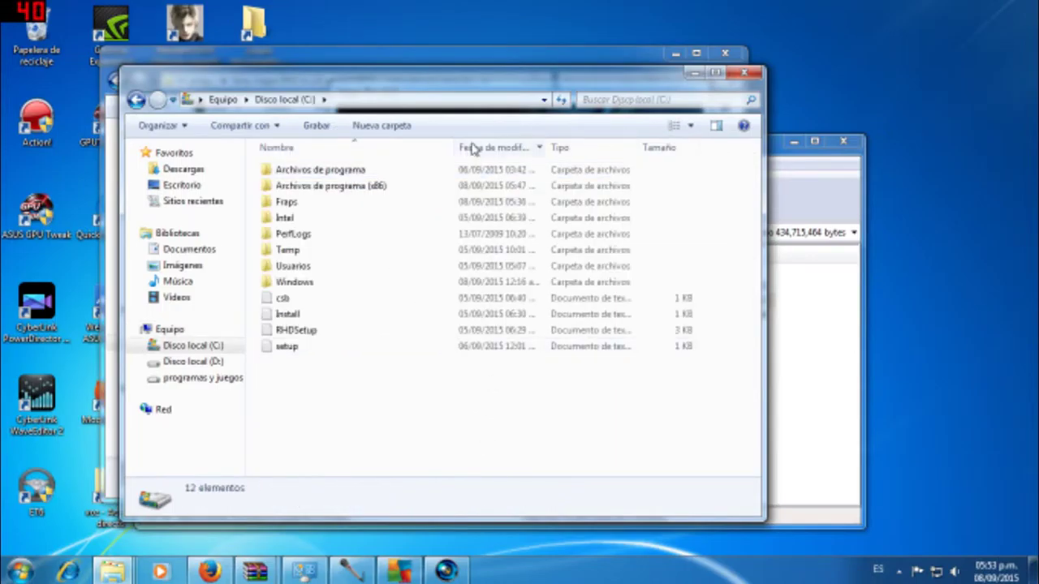
click(380, 185)
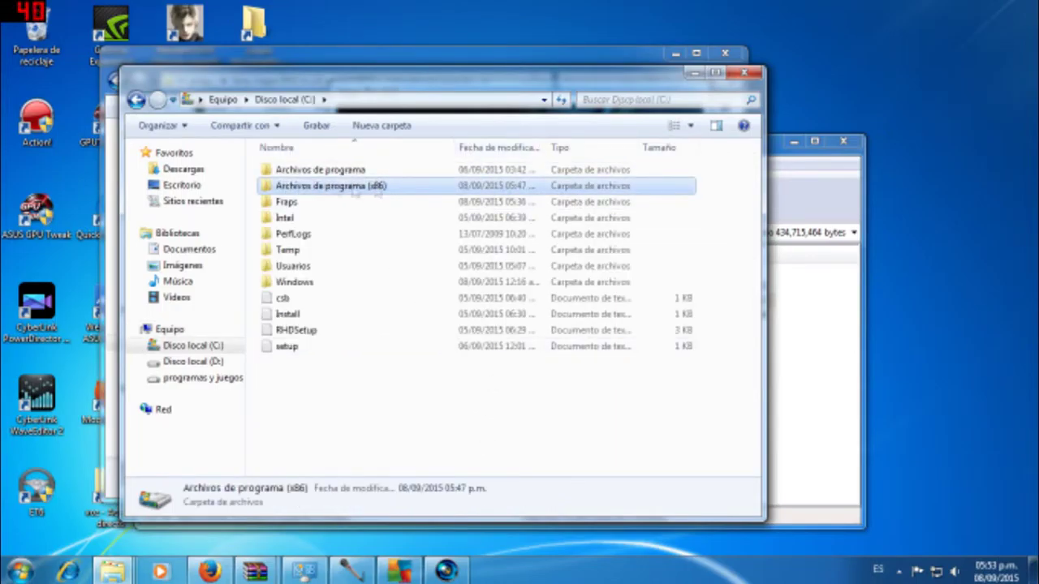
click(507, 168)
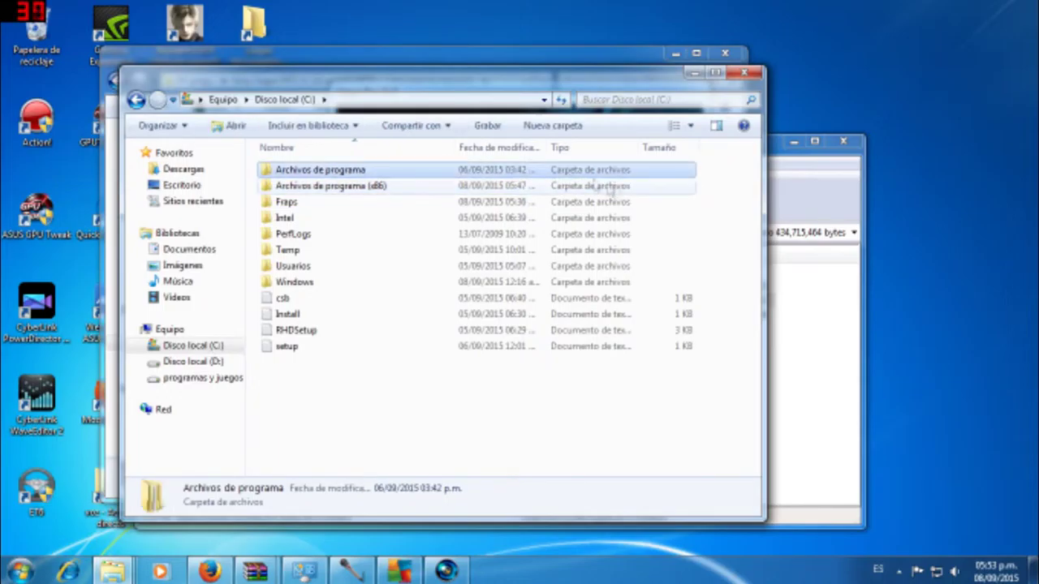
click(336, 185)
click(336, 171)
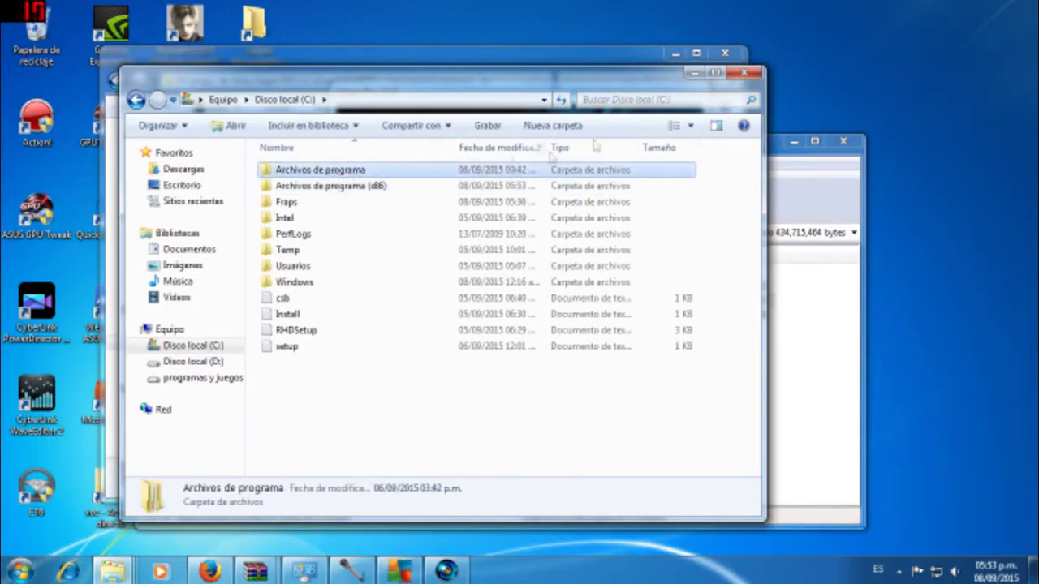
click(638, 67)
click(676, 53)
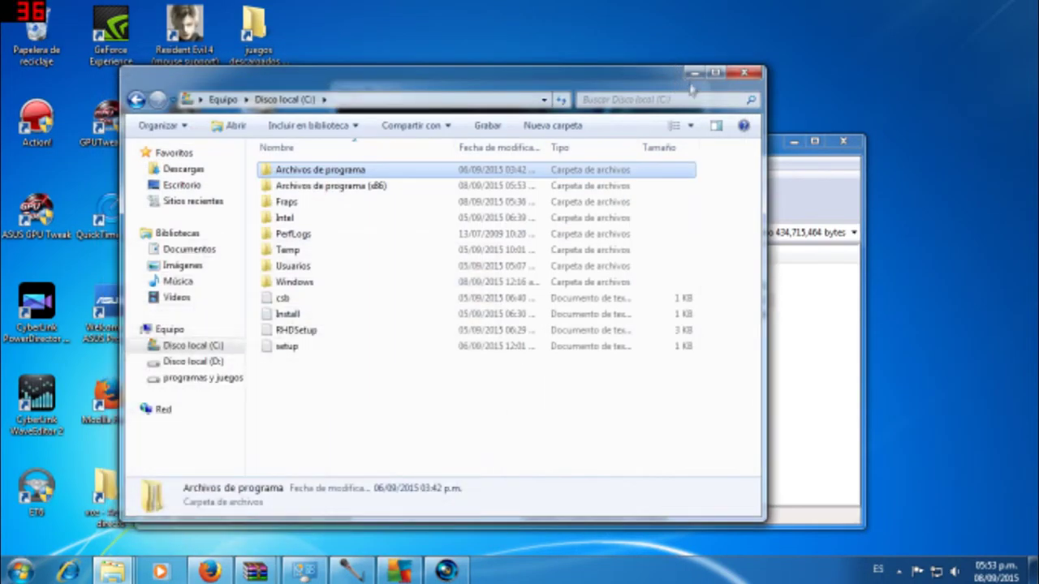
click(694, 73)
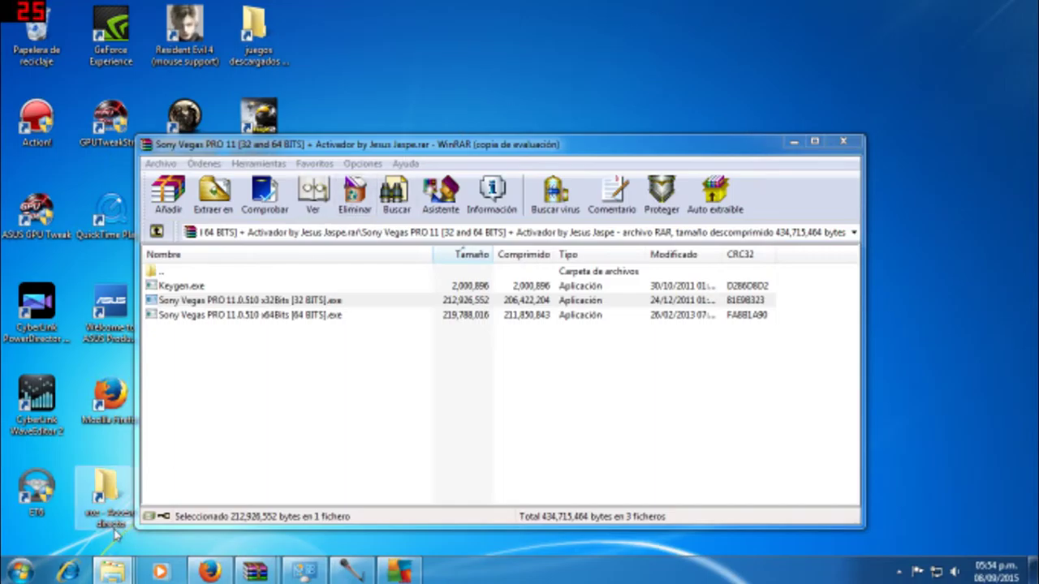
Check the Descargas folder inside the personal user folder, go back and minimize the window.
mouse_move(112, 572)
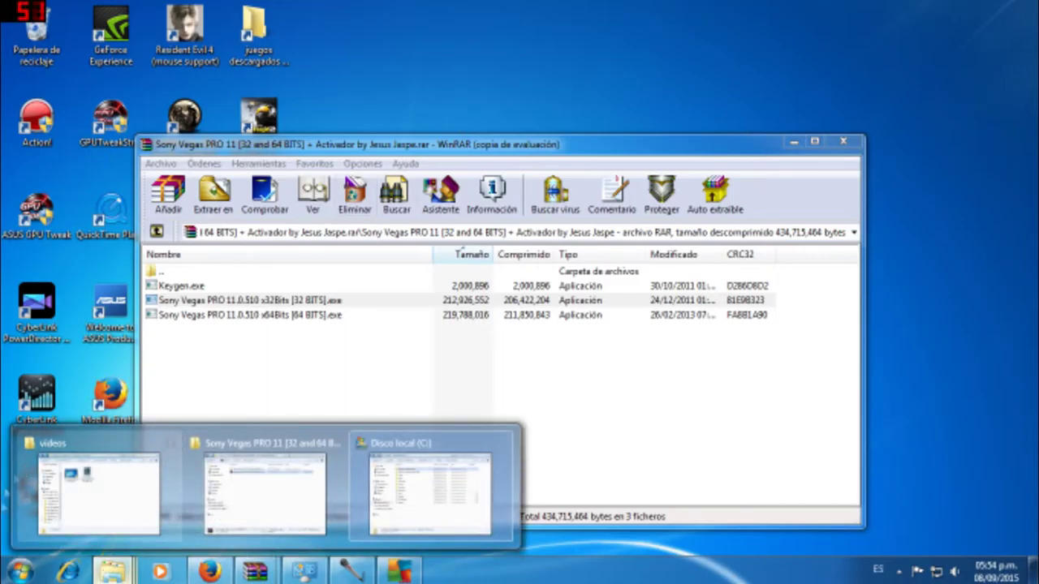
click(18, 571)
click(258, 255)
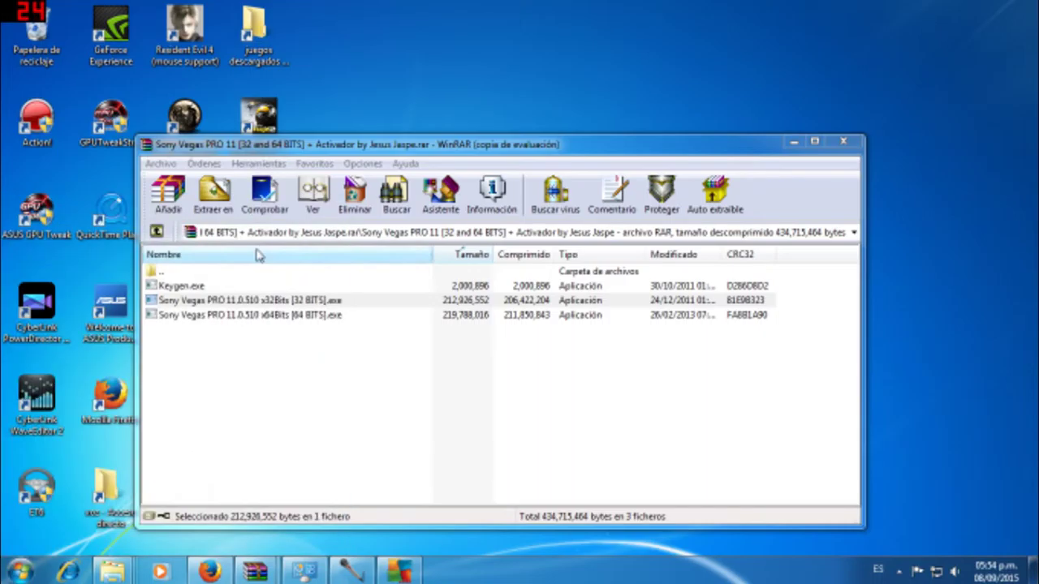
double_click(443, 179)
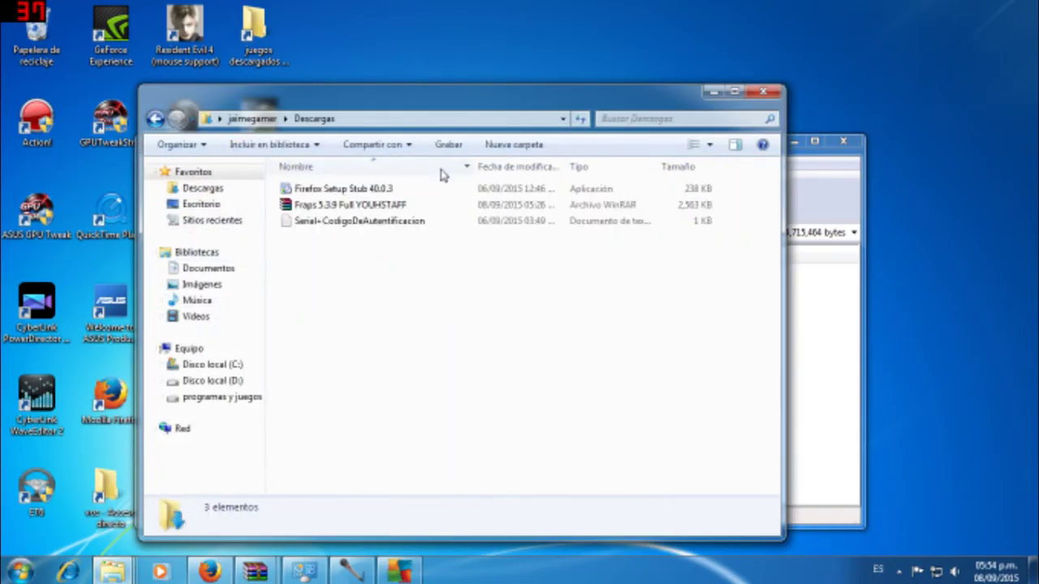
click(155, 122)
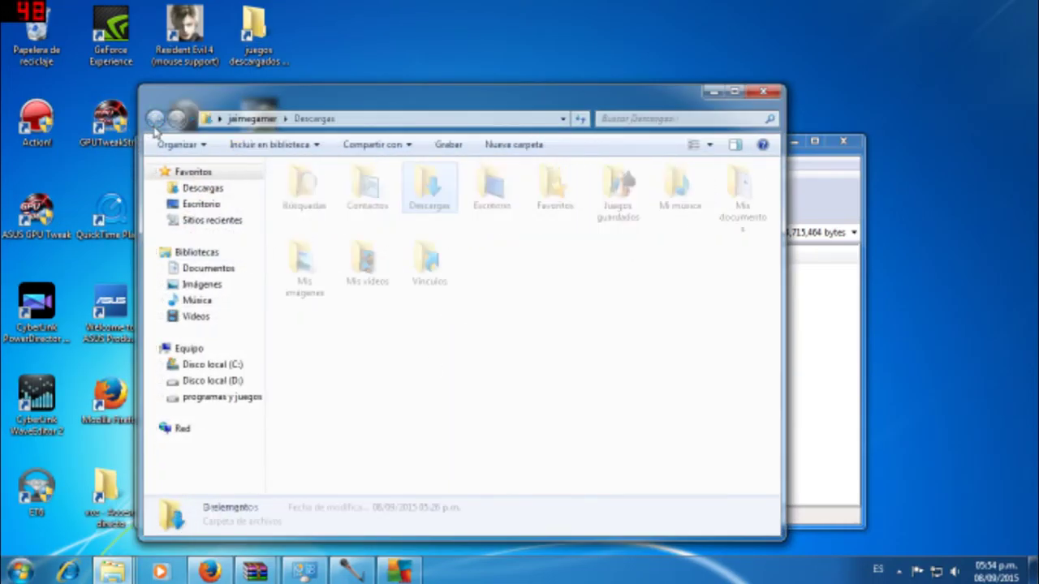
click(713, 93)
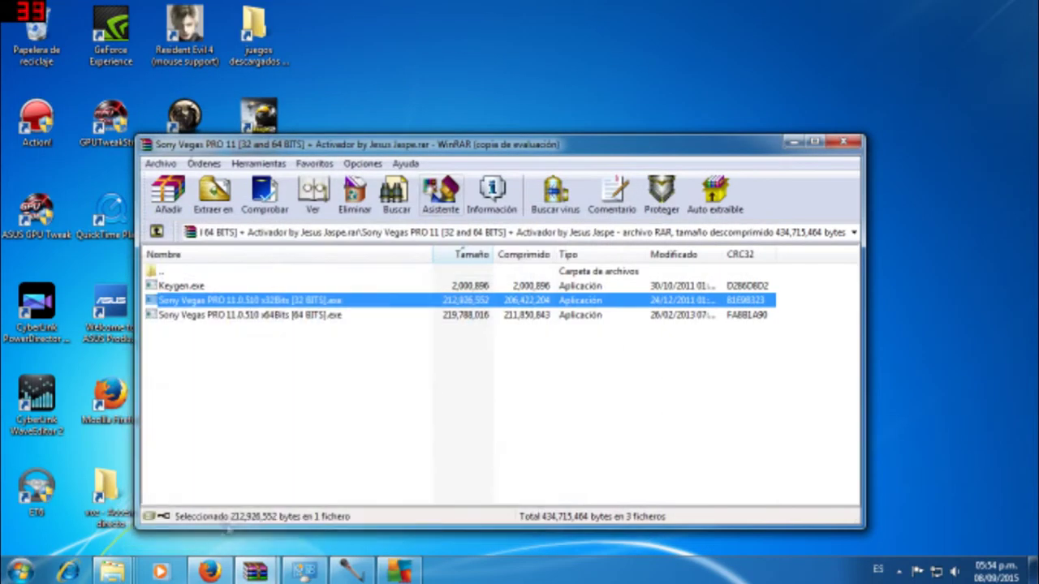
Open the Keygen (Activado) archive from "programas para grabar y editar", reposition its window and launch Keygen.exe.
click(112, 572)
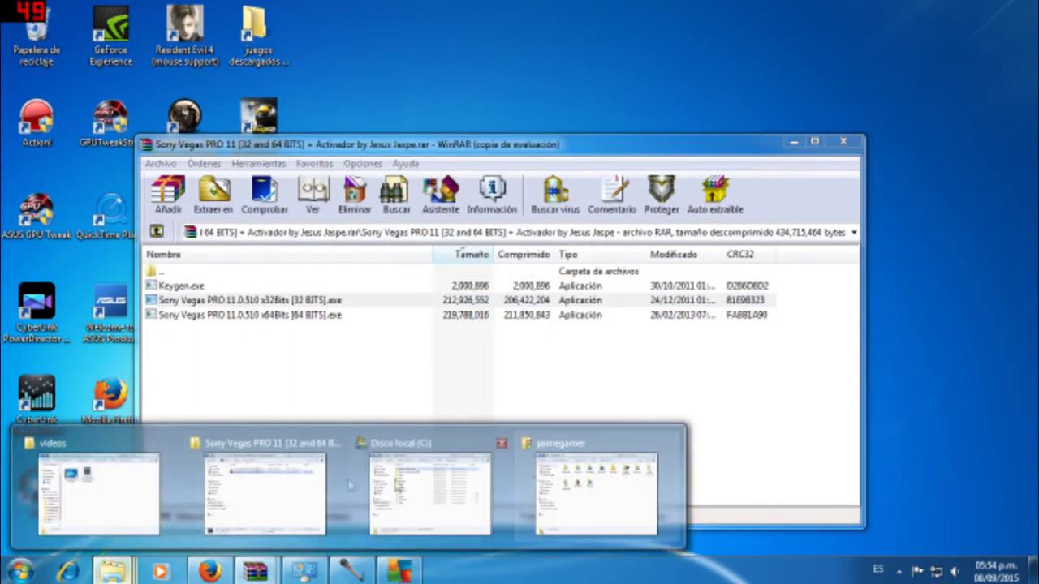
mouse_move(230, 487)
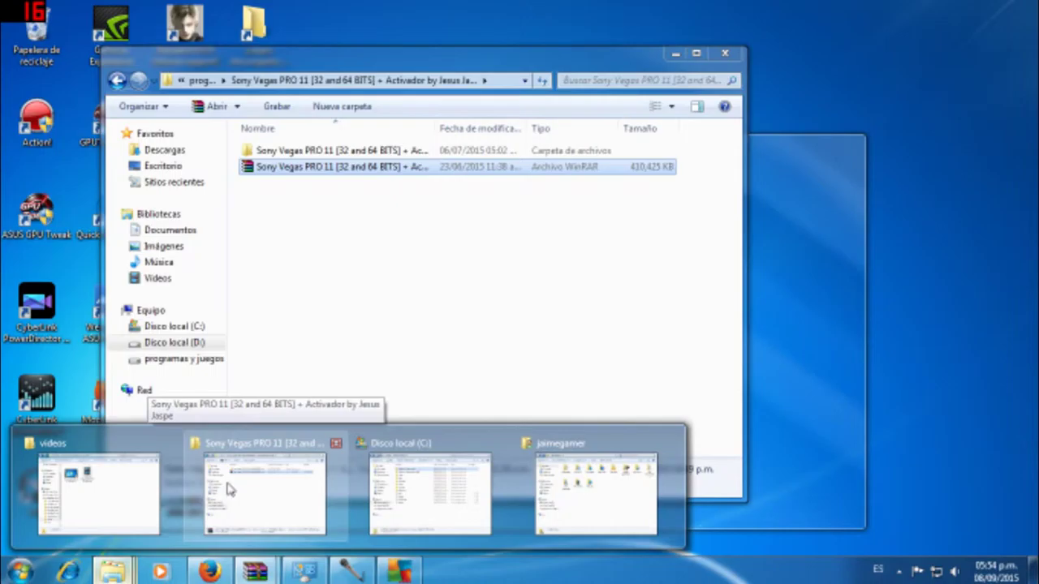
click(230, 488)
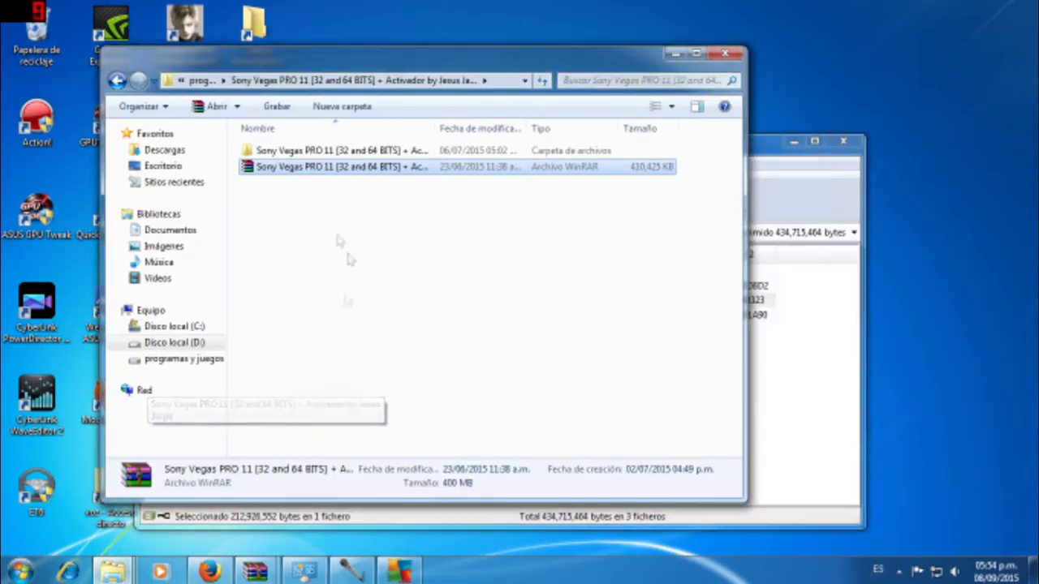
click(117, 80)
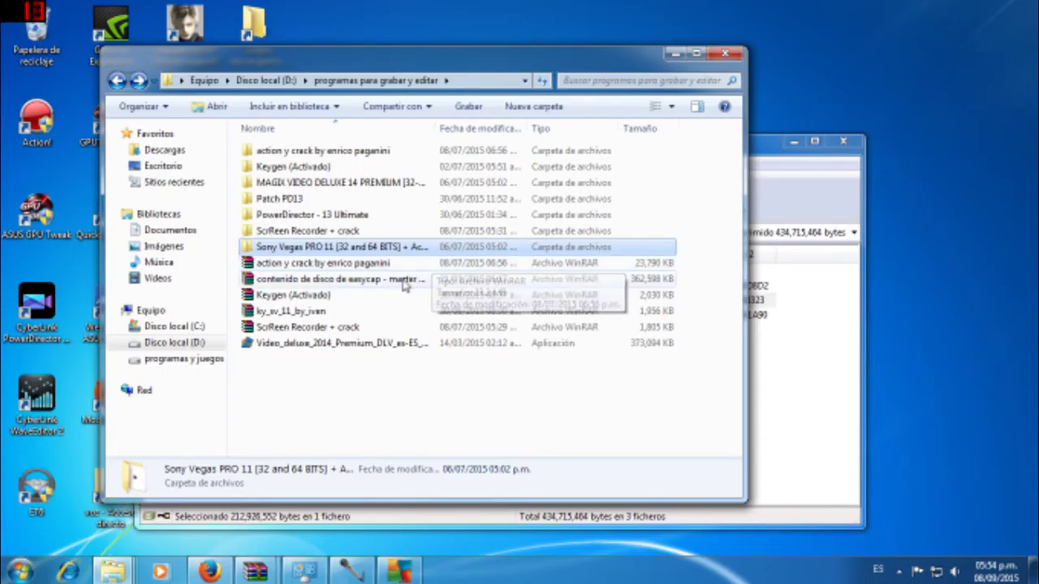
double_click(292, 295)
drag(325, 30, 641, 73)
double_click(383, 229)
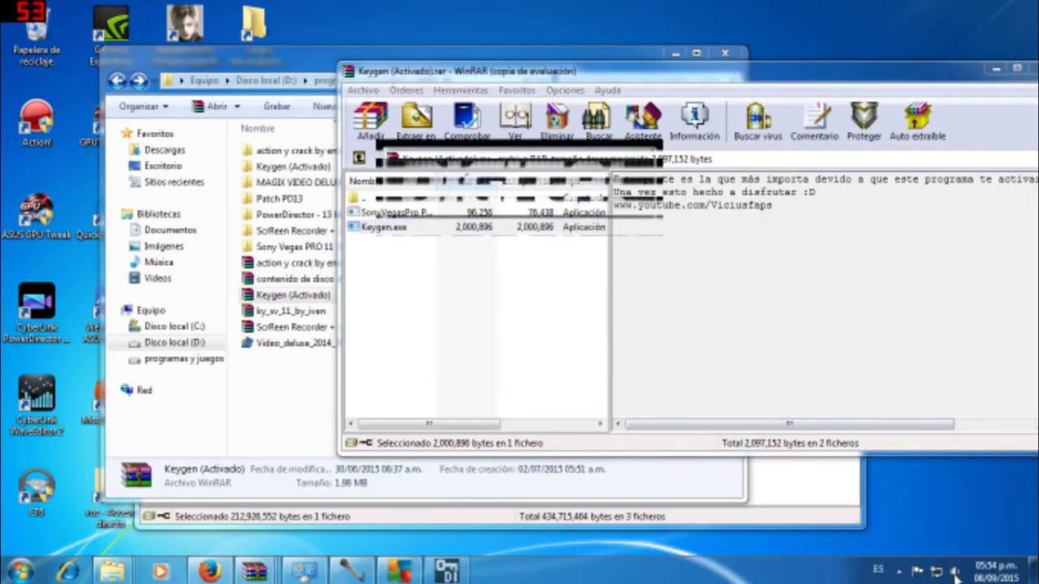
Mute DI Keygen in the volume mixer and exit the keygen.
click(954, 571)
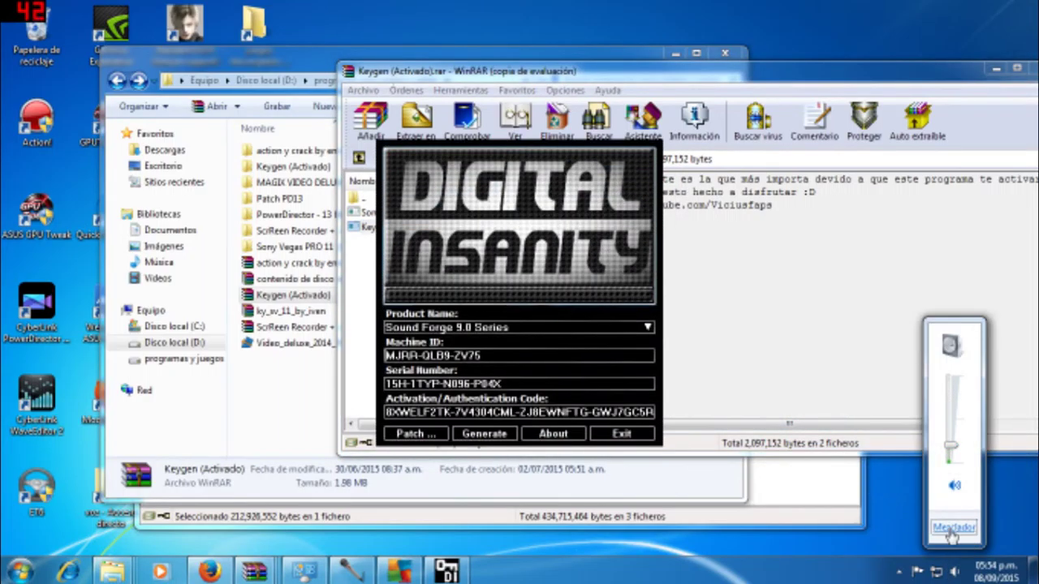
click(953, 529)
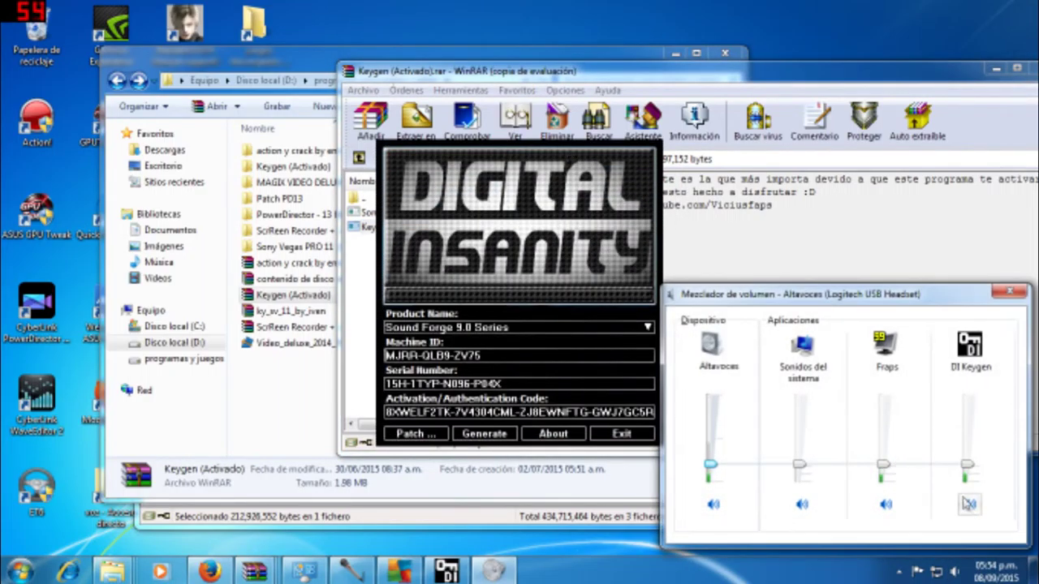
click(621, 433)
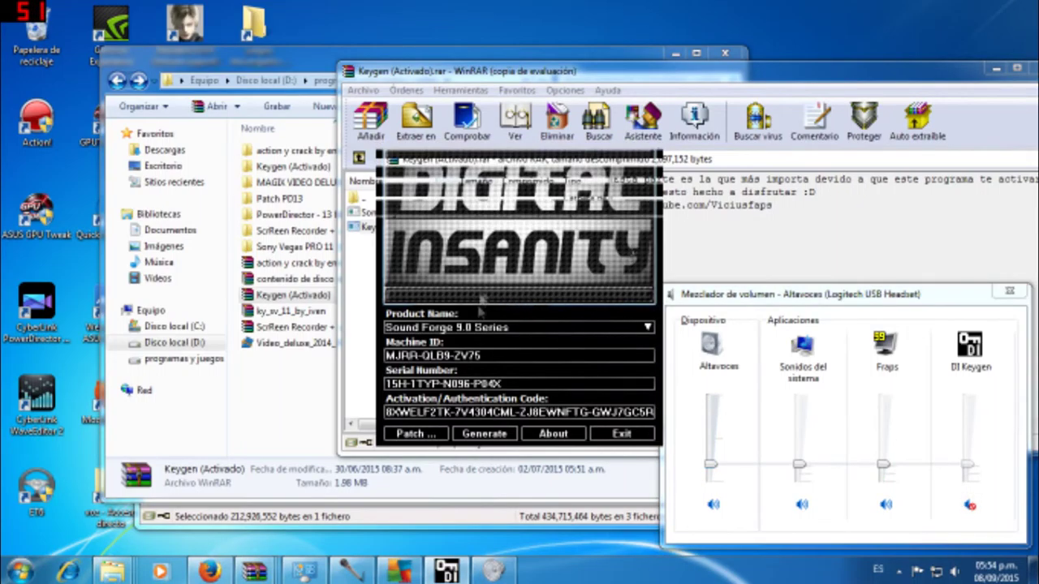
click(387, 321)
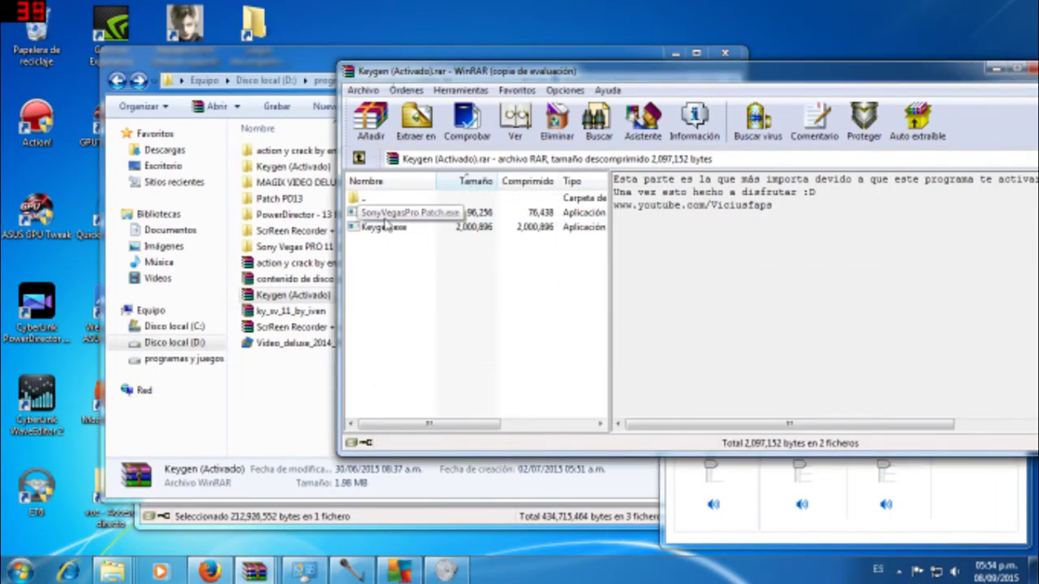
Launch SonyVegasPro Patch.exe from the archive and set its target folder to C:\Program Files\Sony.
click(389, 213)
double_click(388, 216)
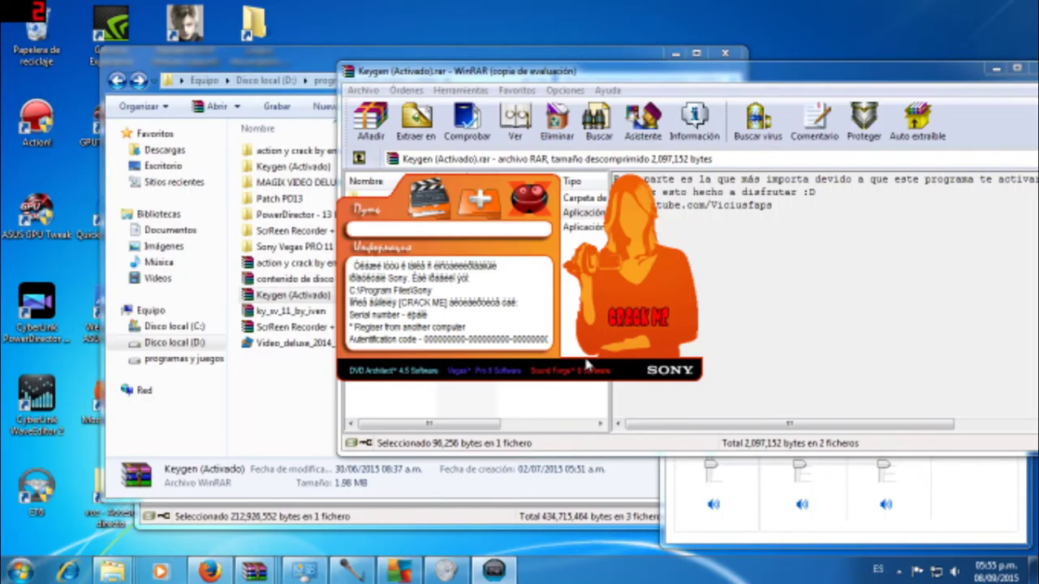
click(426, 205)
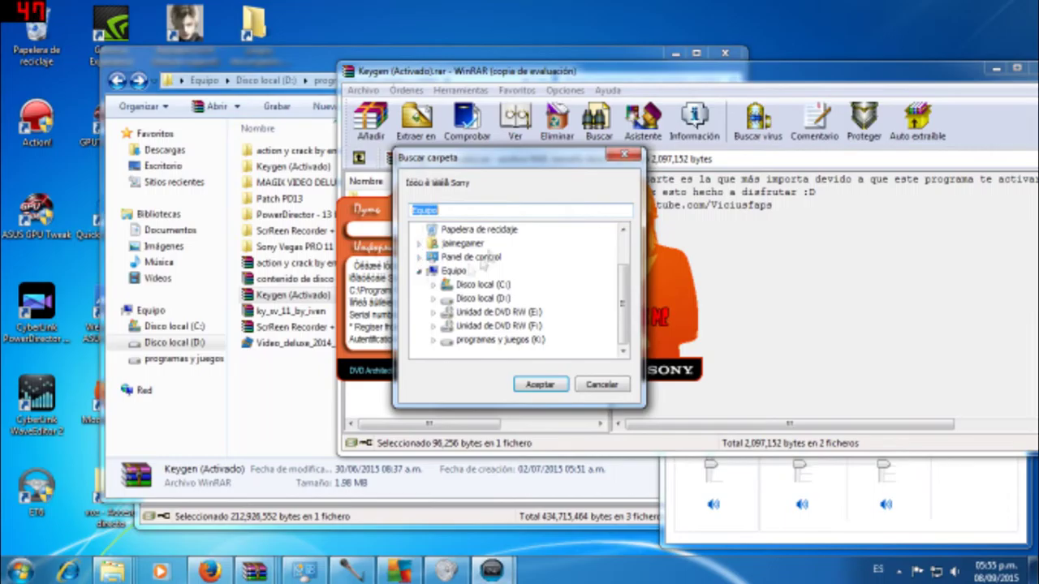
click(434, 286)
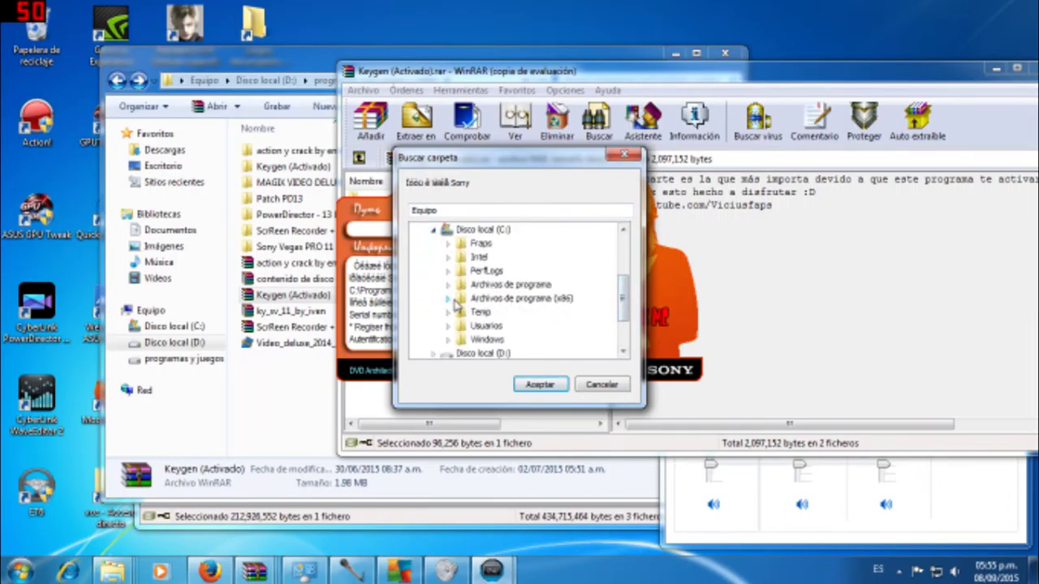
click(448, 286)
scroll(451, 300, down, 5)
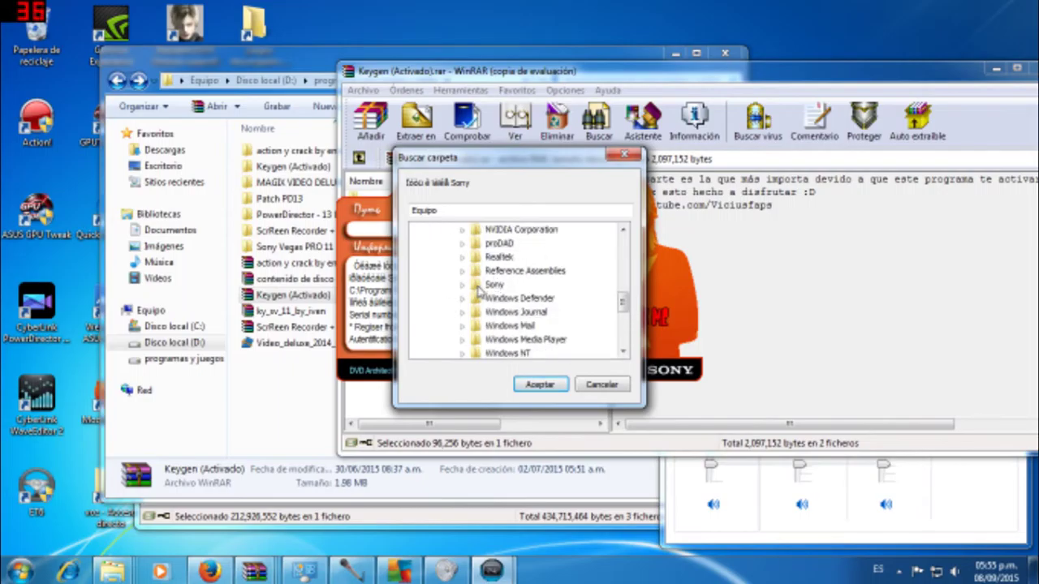
click(466, 286)
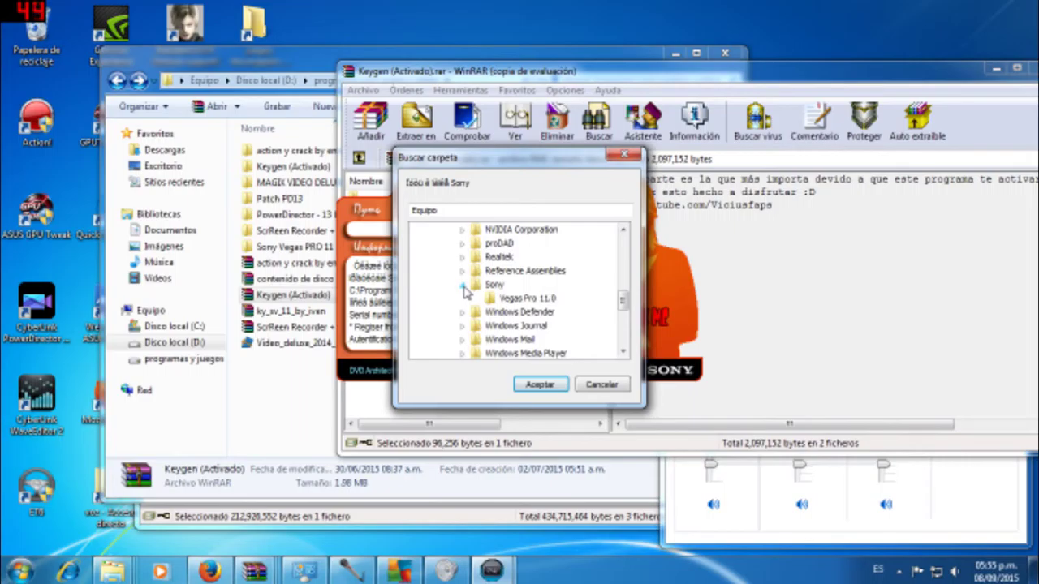
click(472, 284)
click(463, 286)
click(489, 285)
click(536, 385)
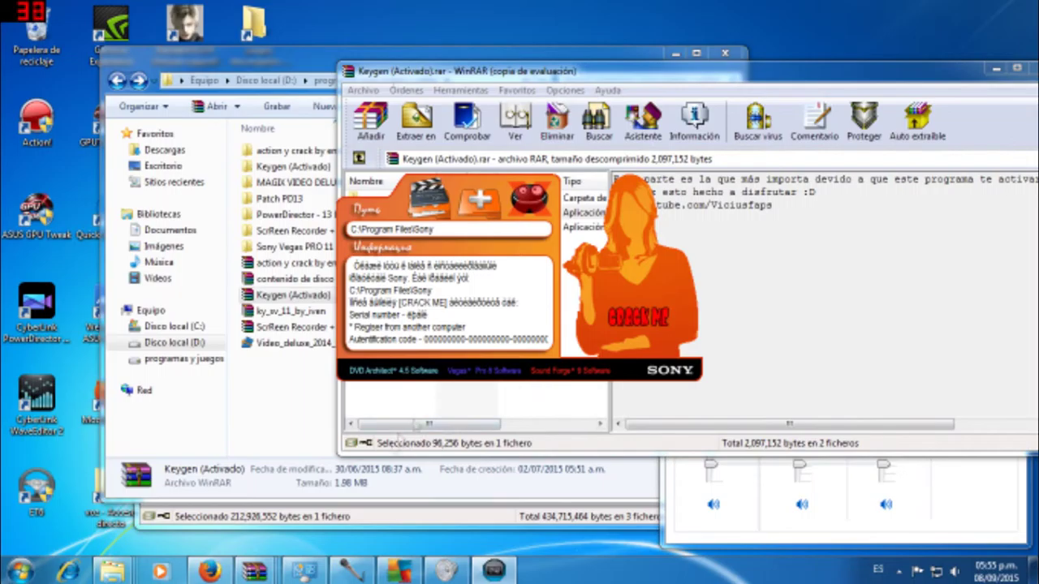
Change the patch's target folder to C:\Program Files (x86)\Sony\Vegas Pro 11.0.
click(478, 201)
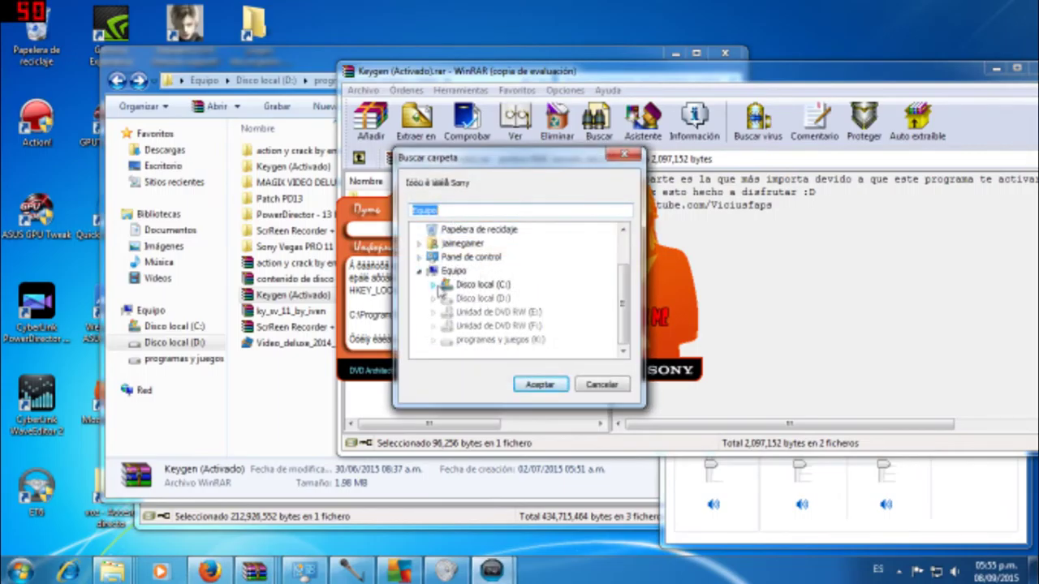
click(433, 285)
click(449, 299)
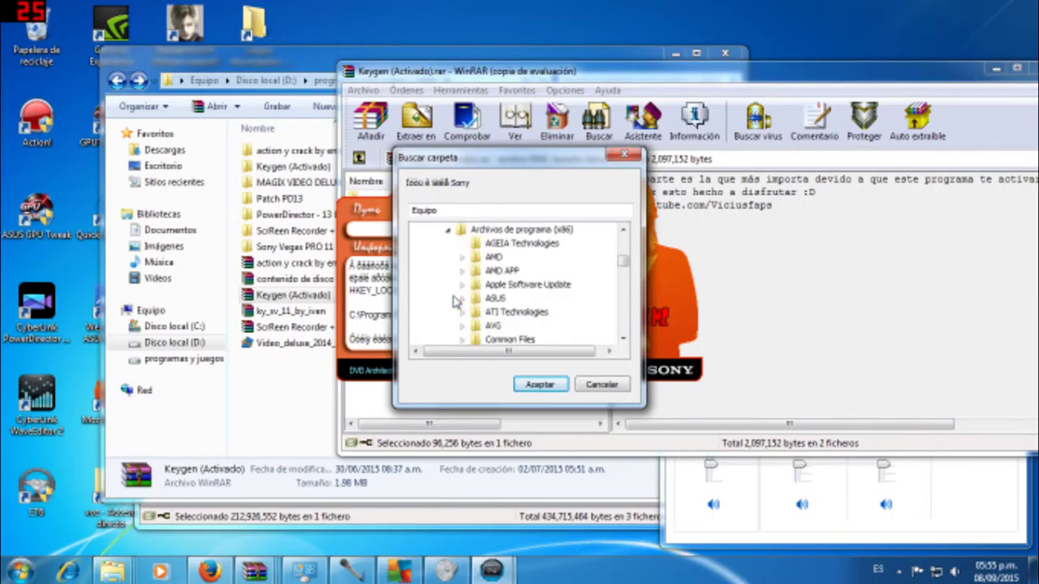
scroll(462, 299, down, 10)
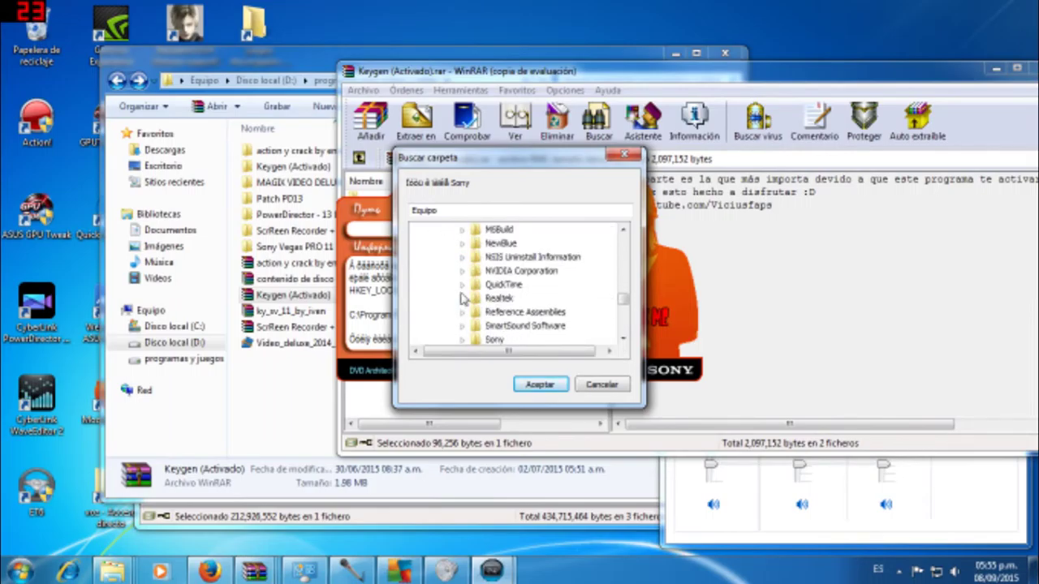
scroll(462, 299, down, 1)
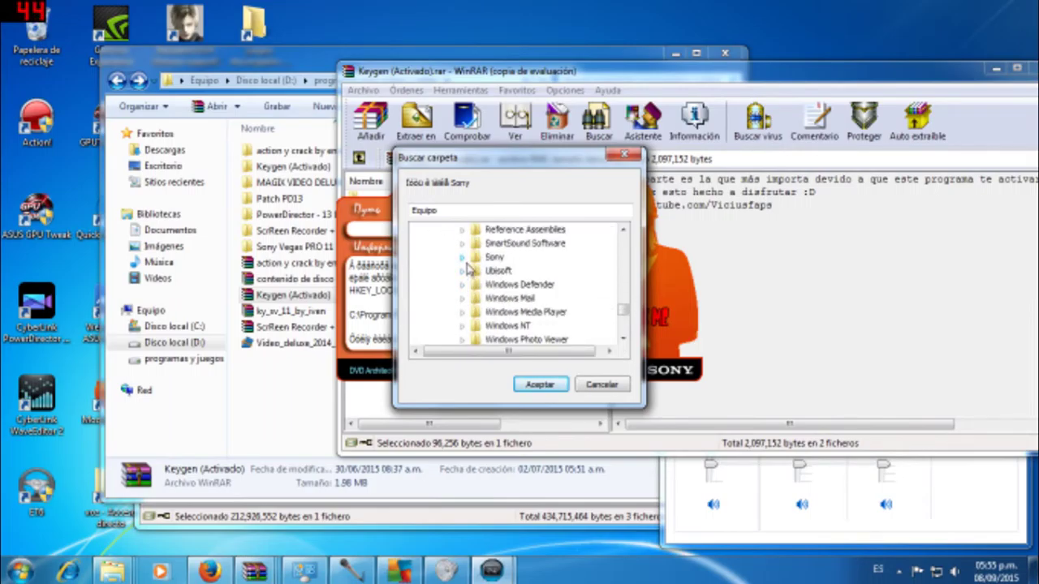
click(463, 257)
click(490, 258)
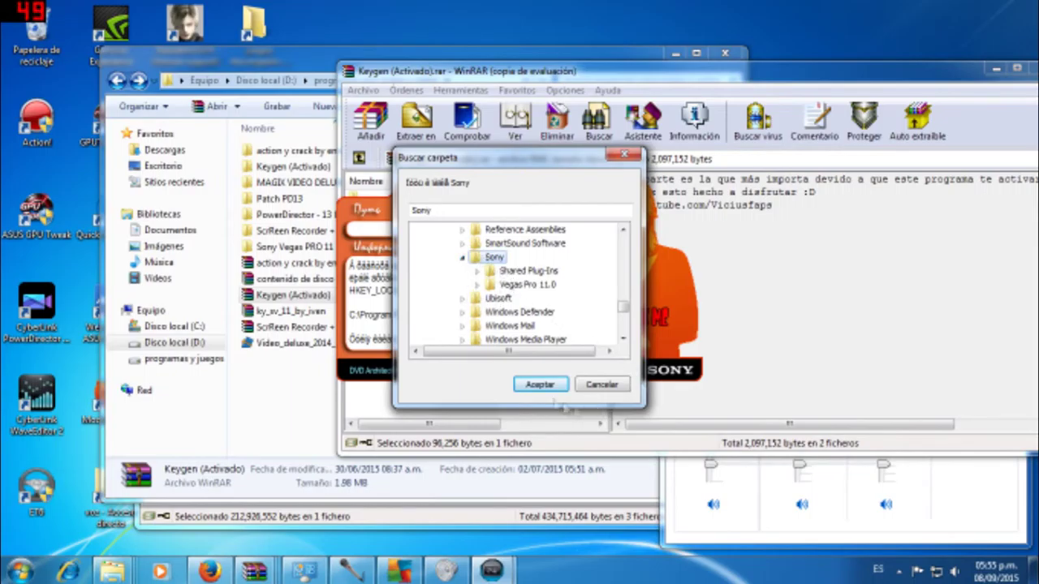
click(528, 284)
click(529, 388)
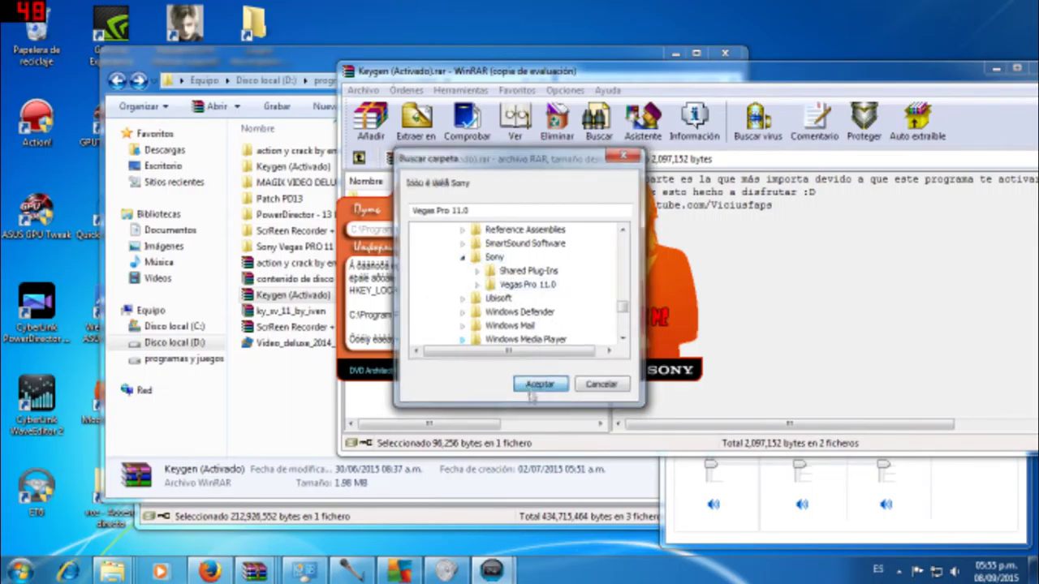
Apply the CRACK ME patch to the Vegas Pro 11.0 folder and close the patcher.
click(479, 215)
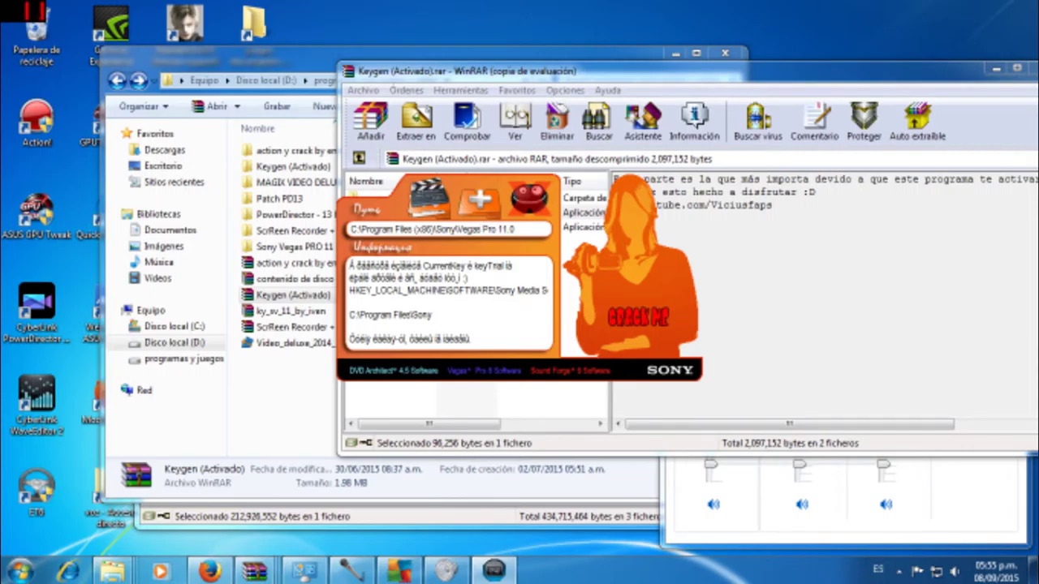
click(647, 328)
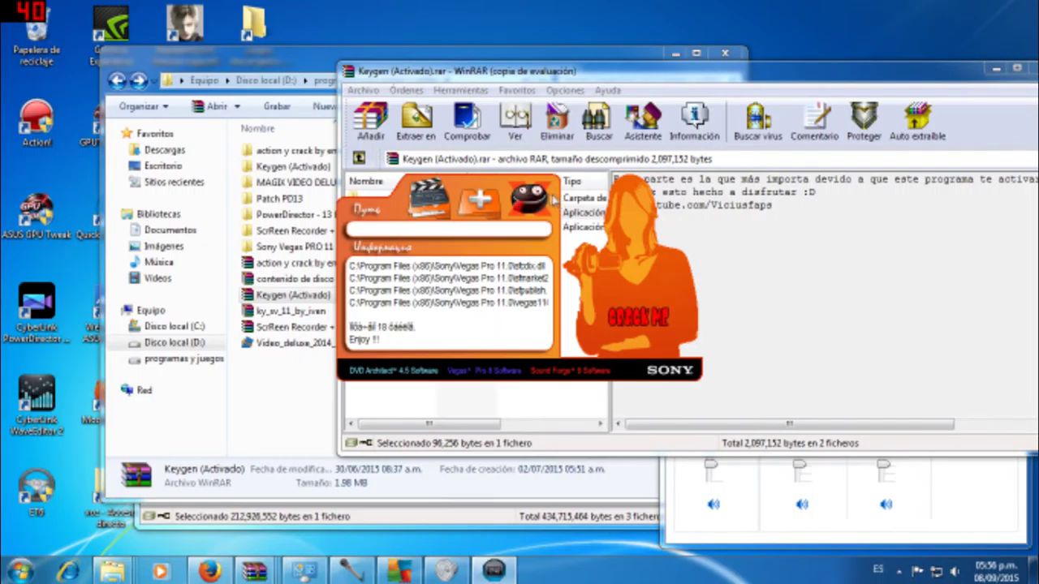
click(532, 211)
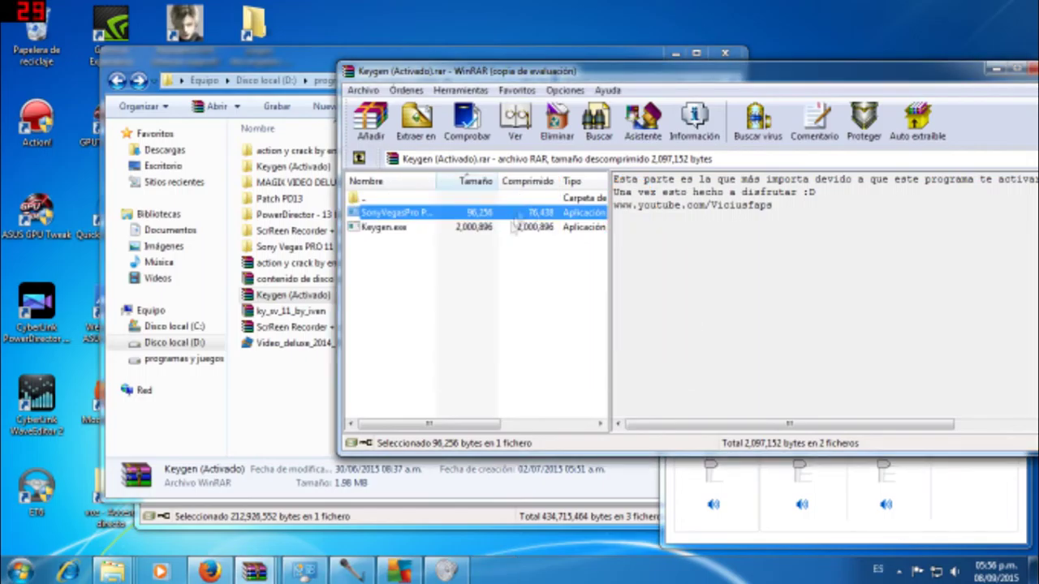
Launch Keygen.exe from the archive and mute it in the volume mixer.
double_click(503, 230)
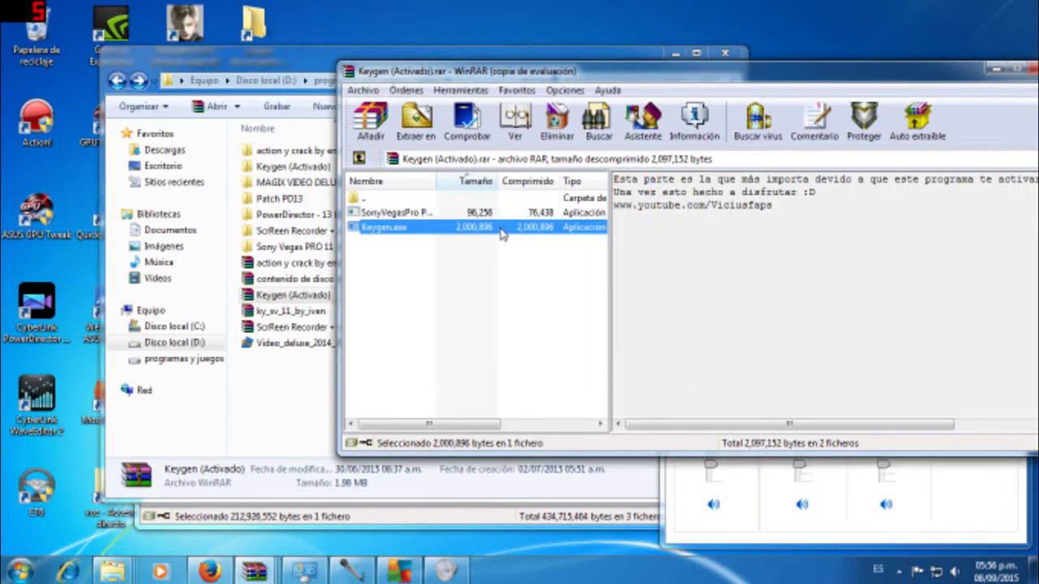
click(565, 313)
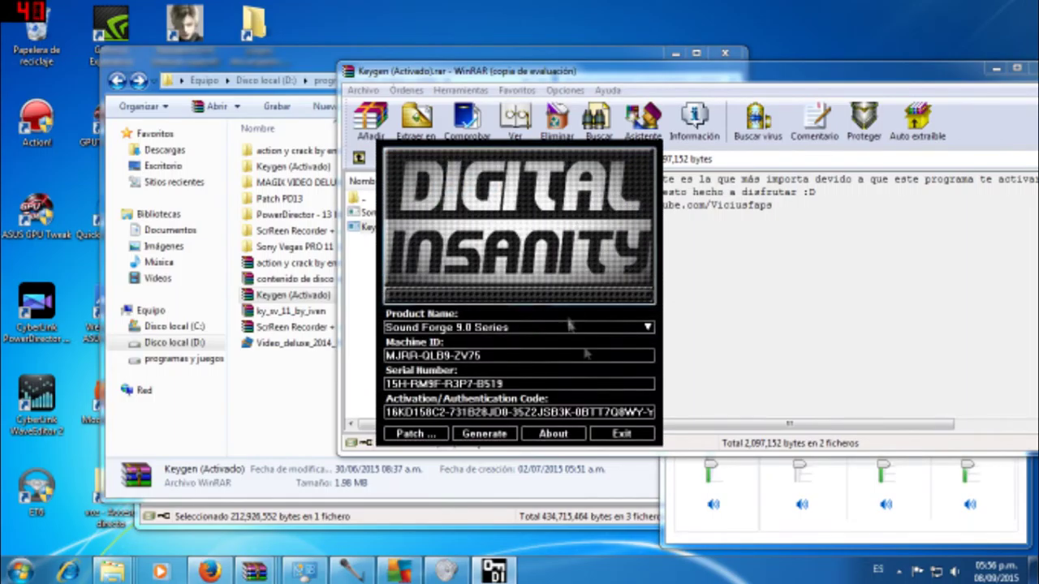
click(970, 504)
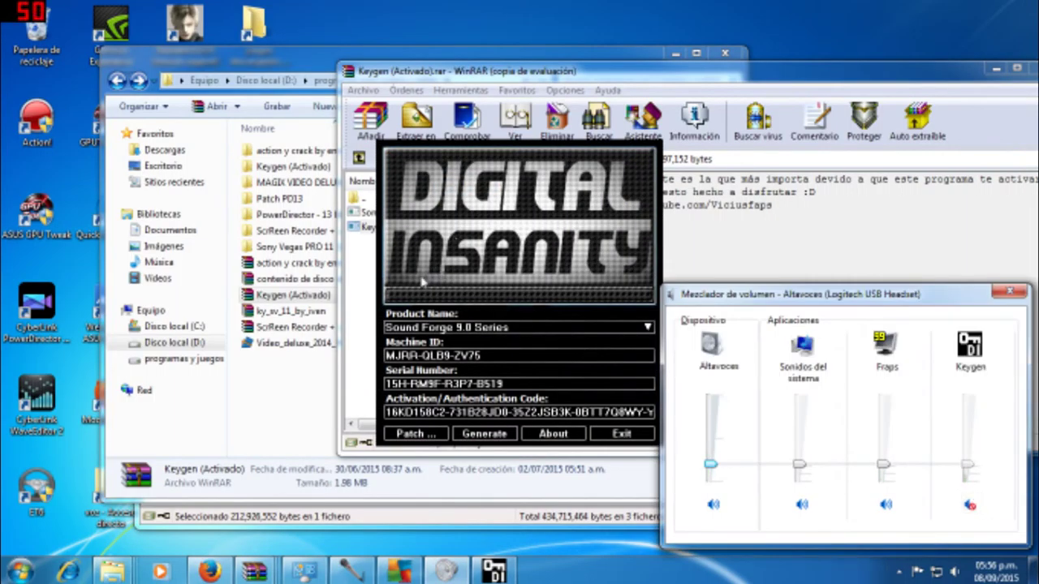
Choose Vegas Pro 11.0 (32 bit) Series as the keygen's product.
click(422, 327)
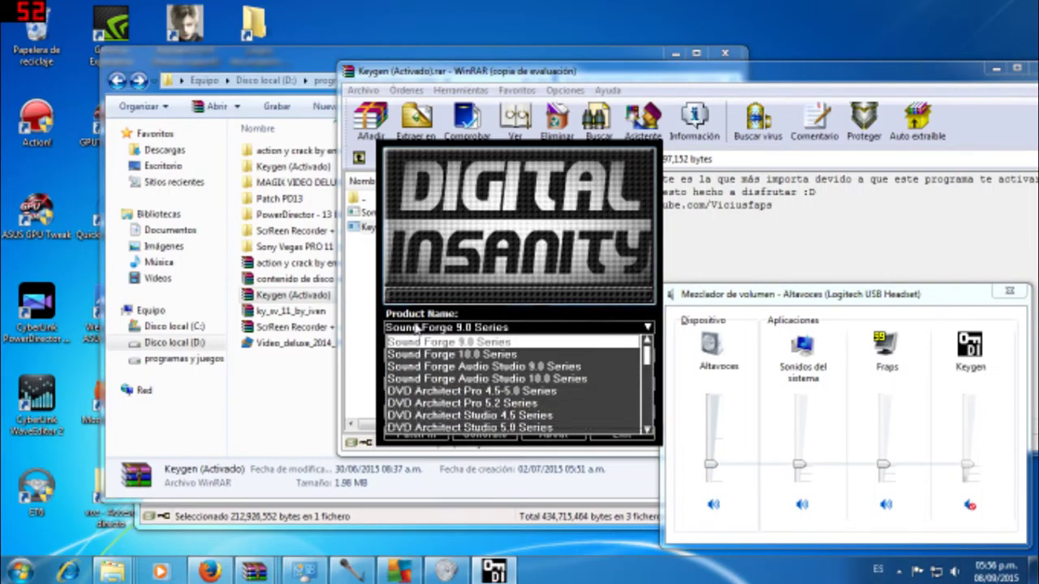
scroll(568, 406, down, 3)
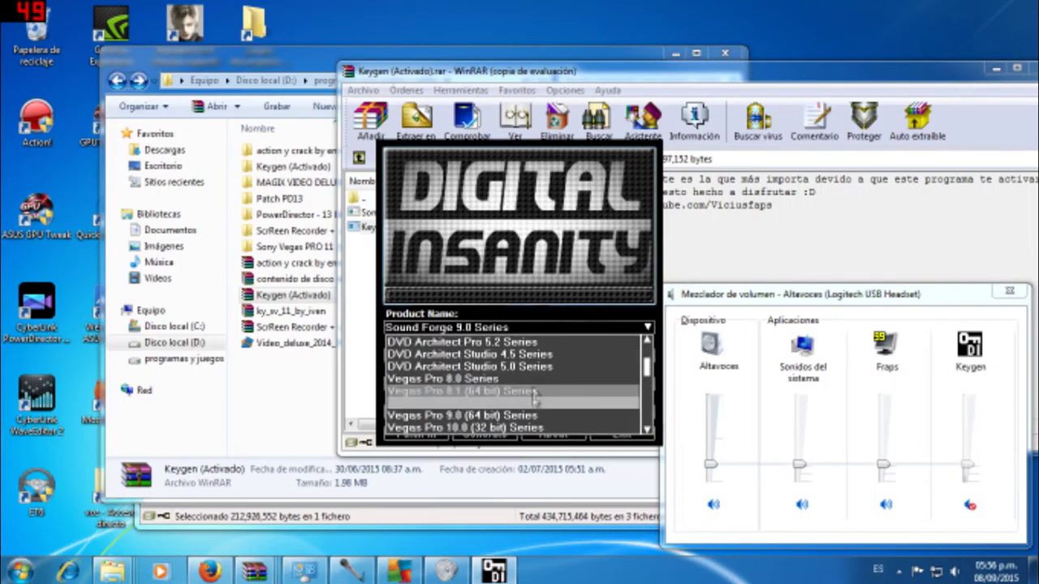
scroll(538, 369, down, 2)
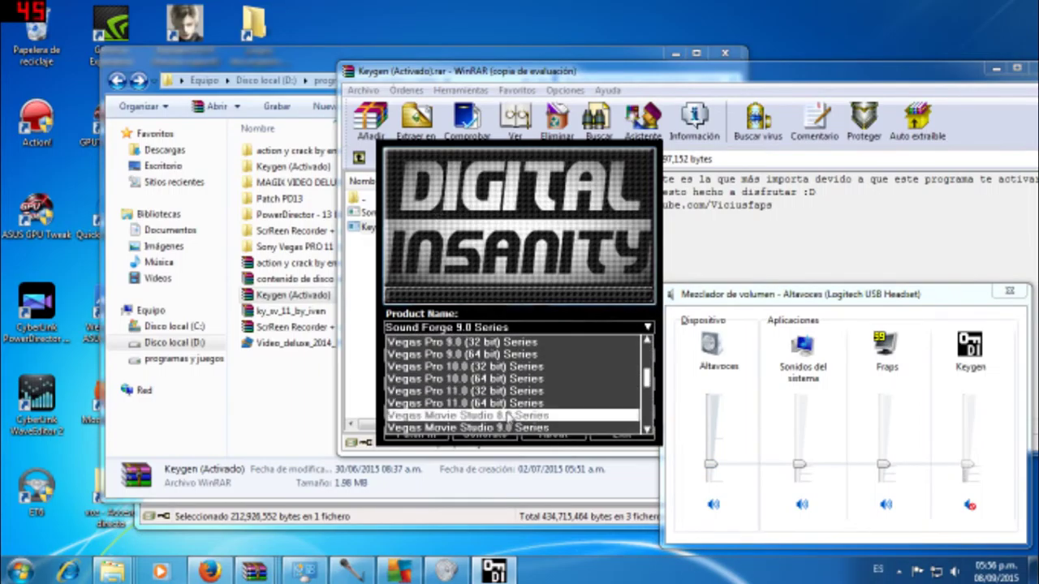
click(504, 392)
Start the keygen's patching and choose Sony\Vegas Pro 11.0 under Archivos de programa (x86) as the installation directory.
click(418, 434)
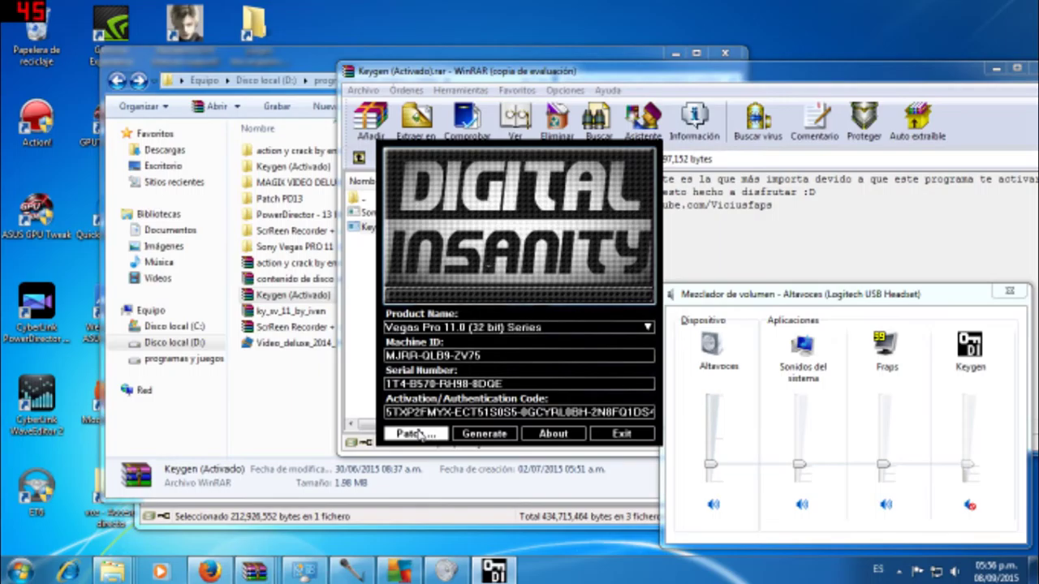
click(418, 434)
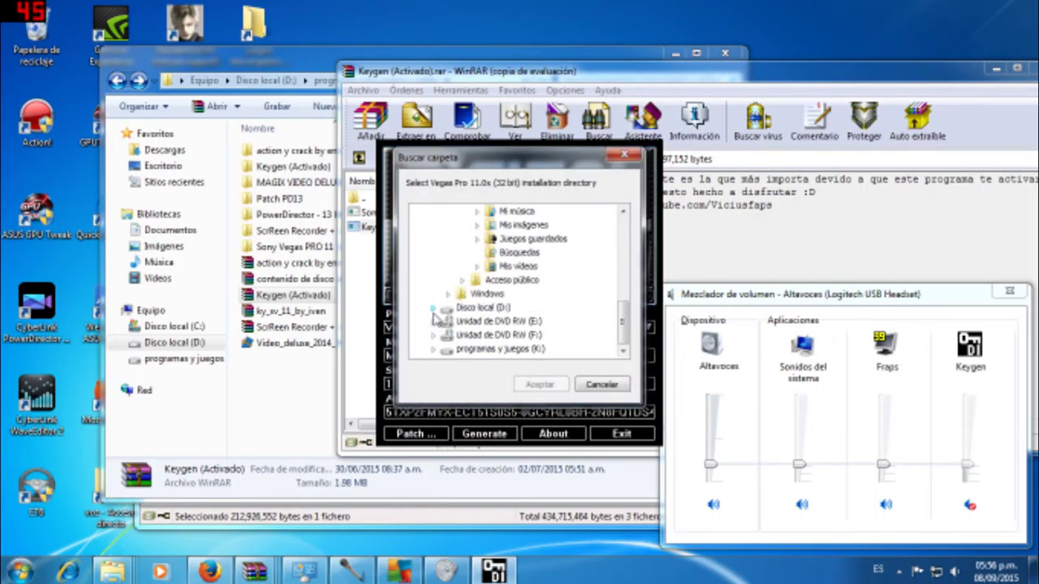
scroll(435, 317, up, 7)
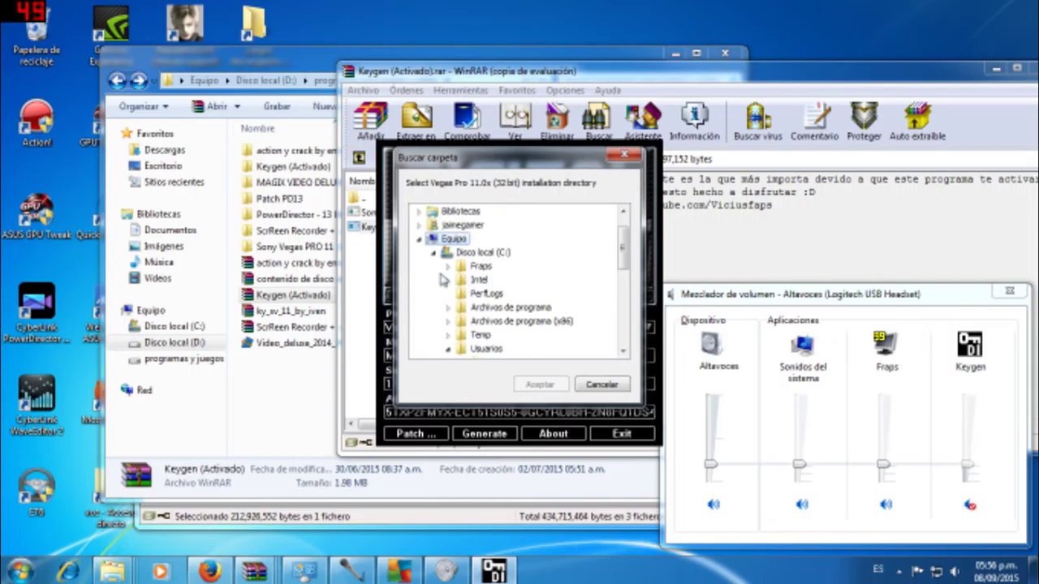
click(447, 320)
scroll(457, 318, down, 1)
scroll(457, 318, down, 10)
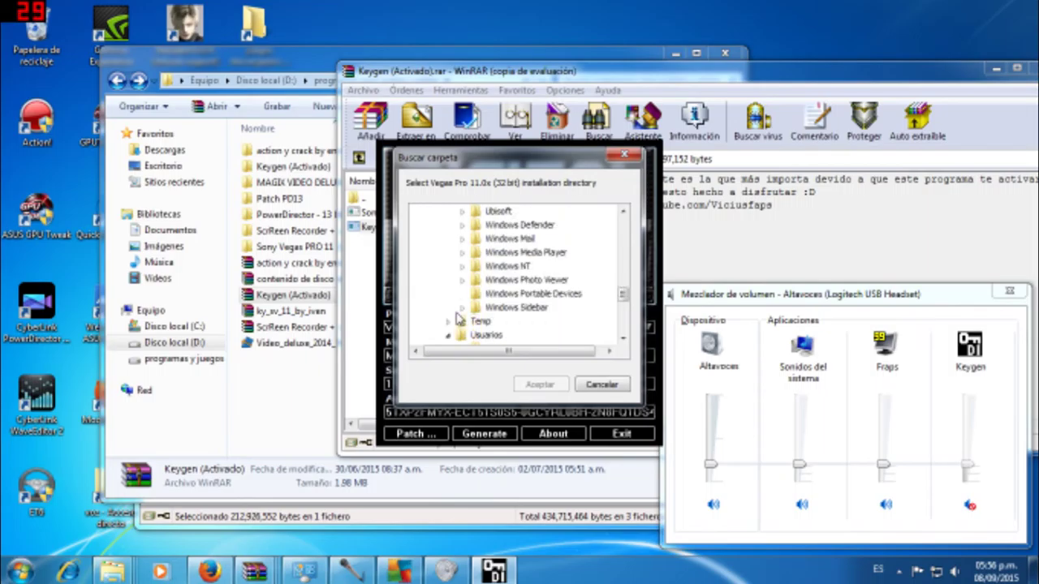
scroll(483, 238, up, 2)
click(462, 280)
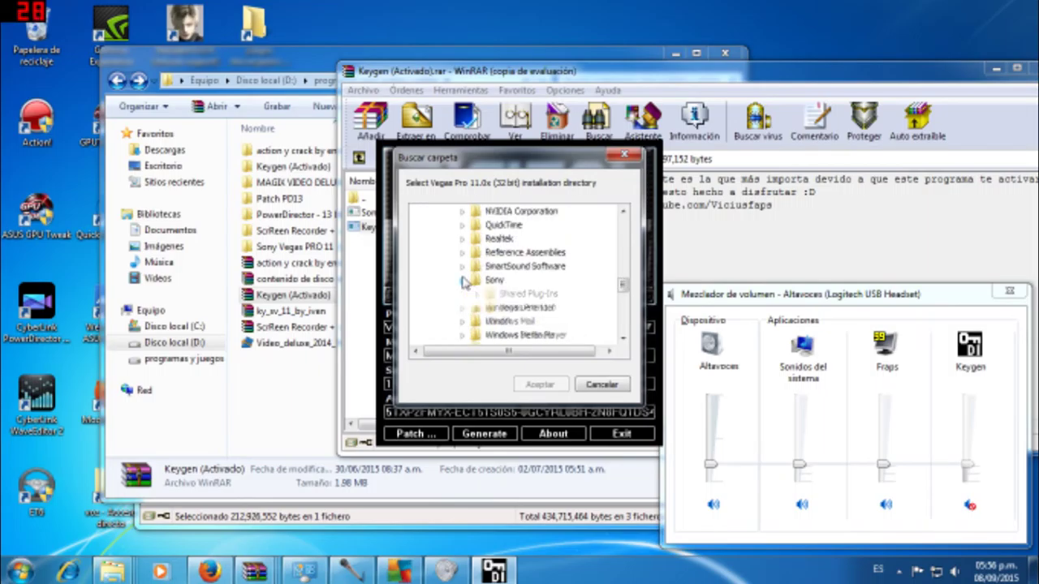
click(529, 307)
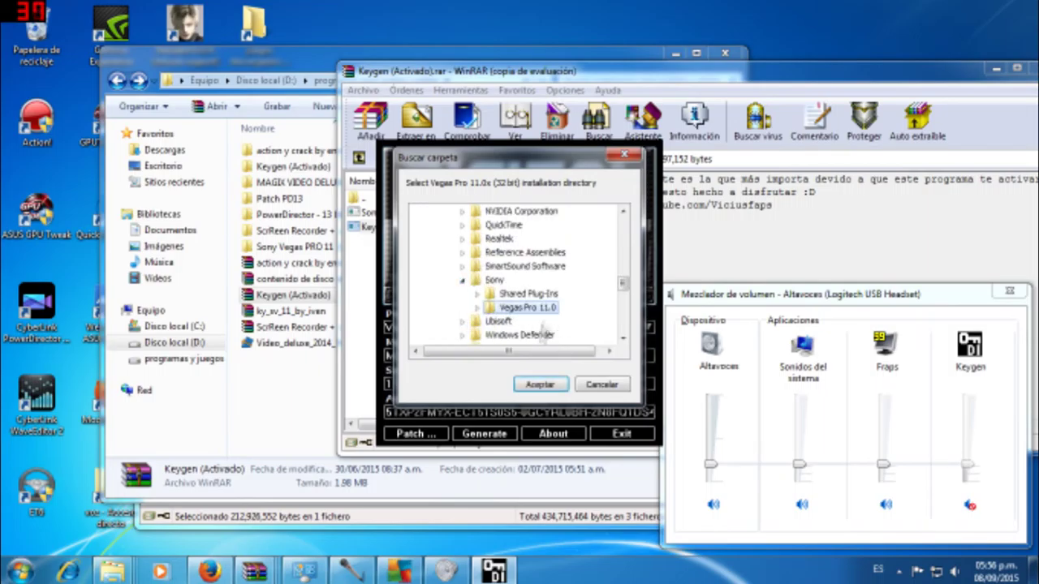
click(546, 387)
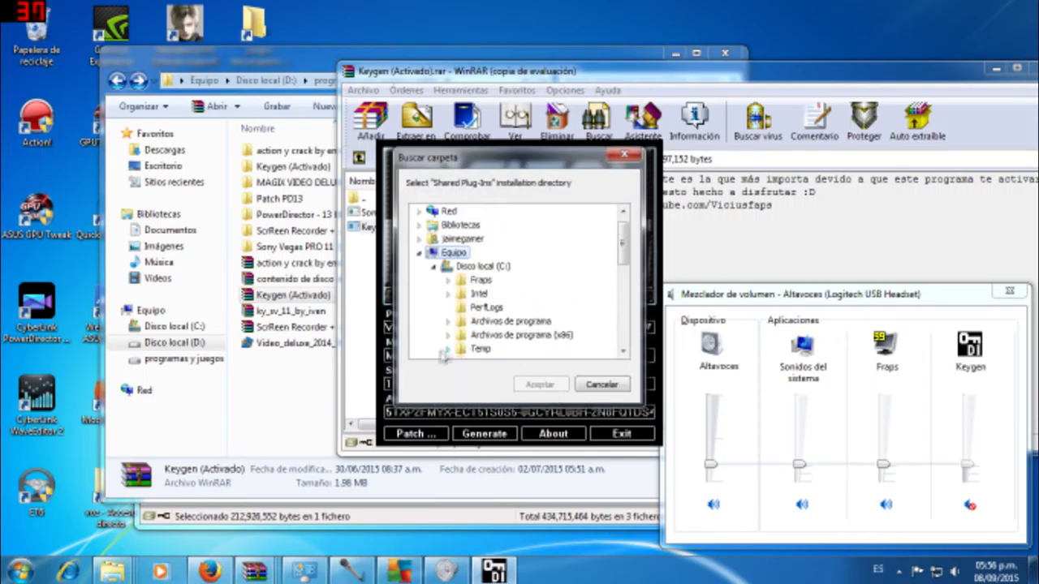
Try to patch with Sony\Shared Plug-Ins as the Shared Plug-Ins installation directory, and dismiss the message.
scroll(465, 335, down, 3)
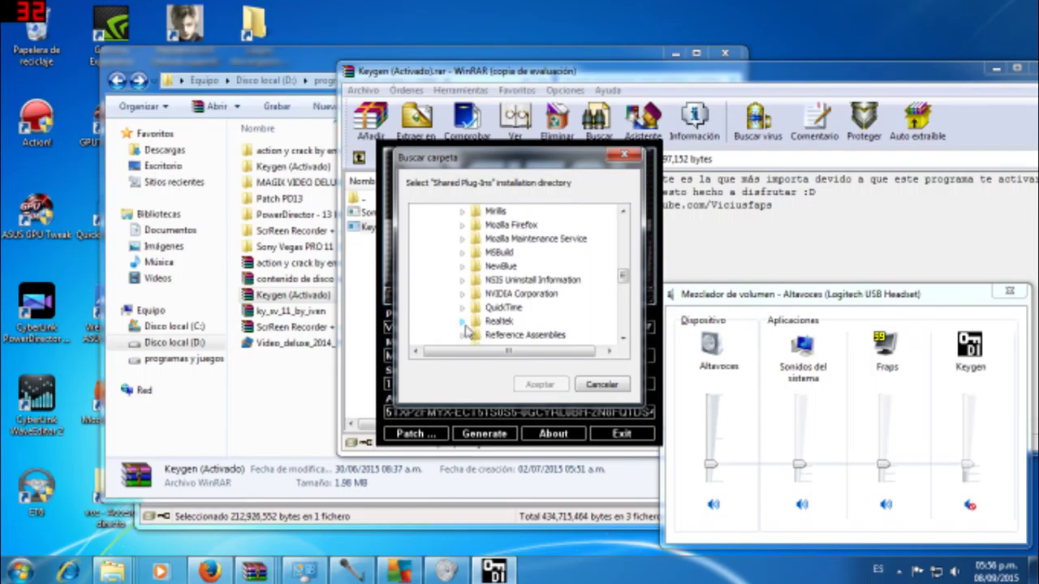
scroll(465, 314, down, 1)
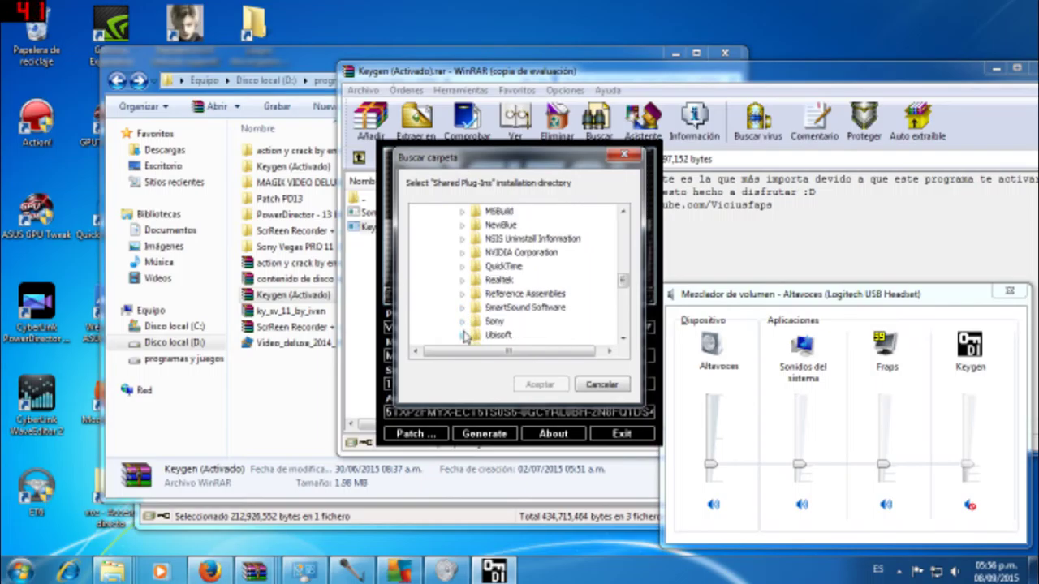
click(461, 323)
click(519, 322)
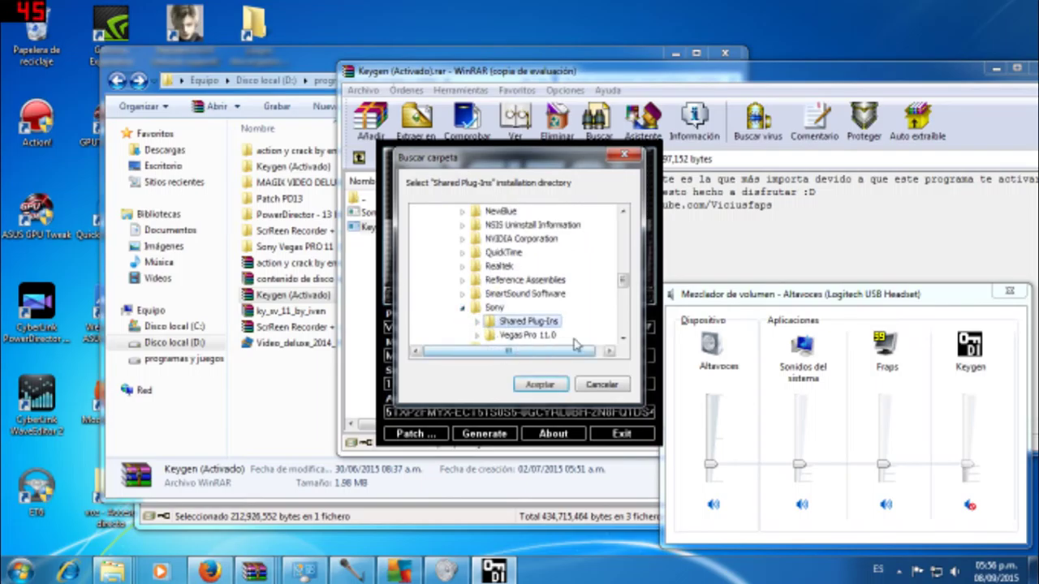
click(544, 388)
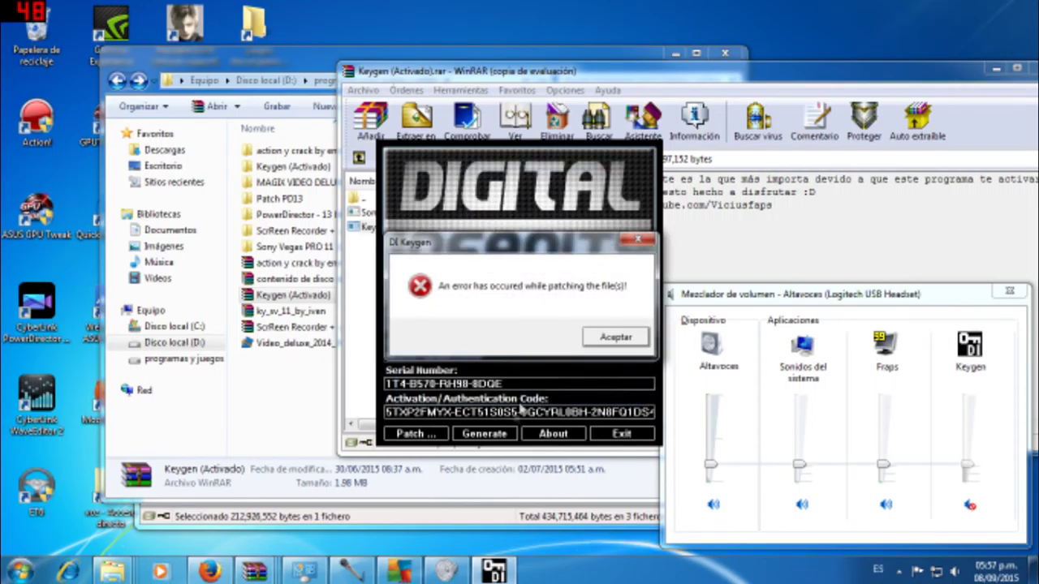
click(616, 337)
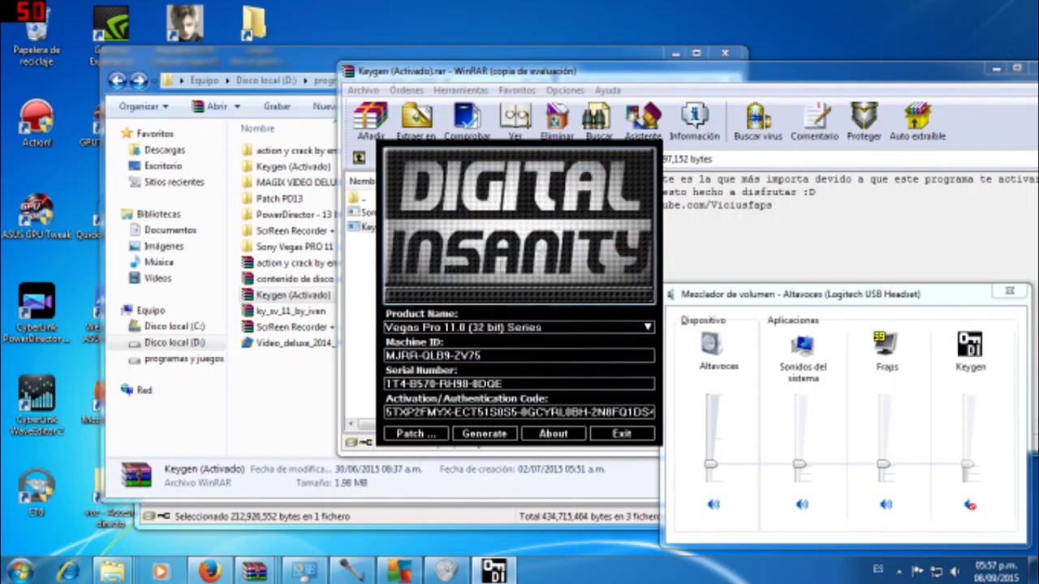
Minimize the archive and folder windows, and move the keygen toward the upper part of the desktop.
click(888, 89)
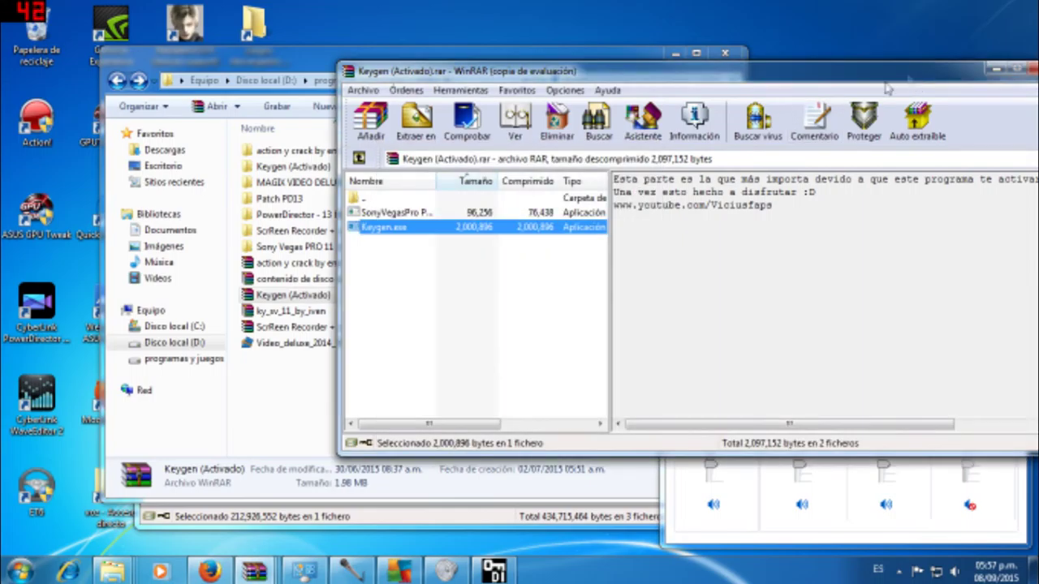
click(992, 68)
click(672, 56)
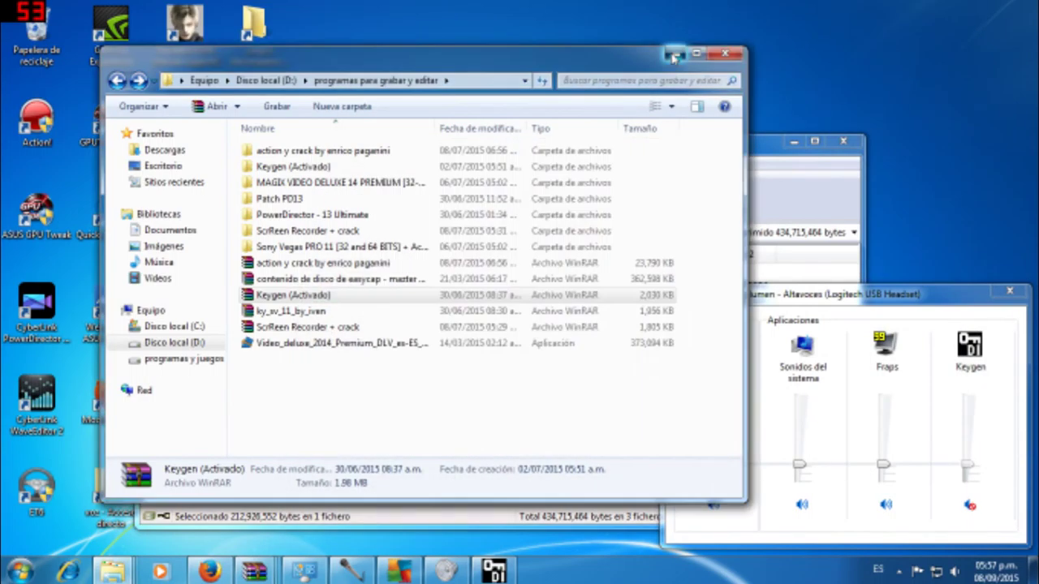
click(672, 55)
click(794, 141)
drag(438, 254, 592, 115)
Launch Vegas Pro 11.0, continue to its serial number page, and arrange the registration and keygen windows side by side.
double_click(232, 409)
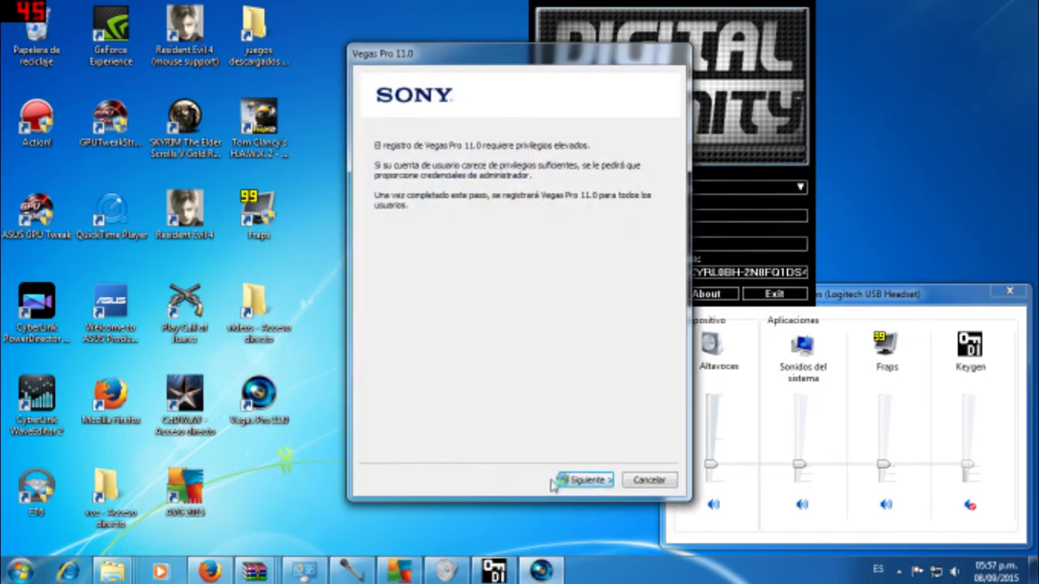
click(570, 481)
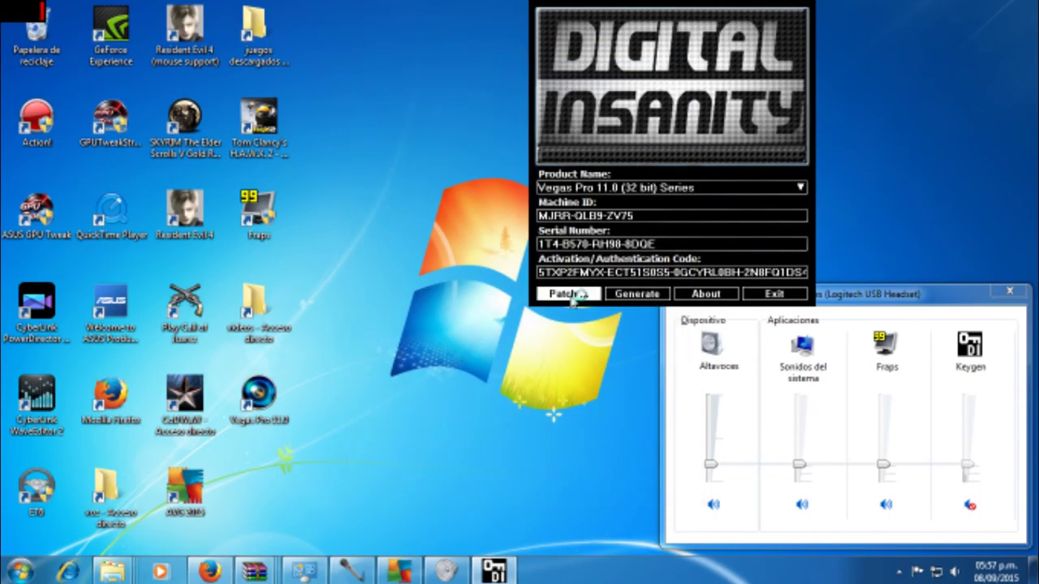
drag(499, 51, 343, 8)
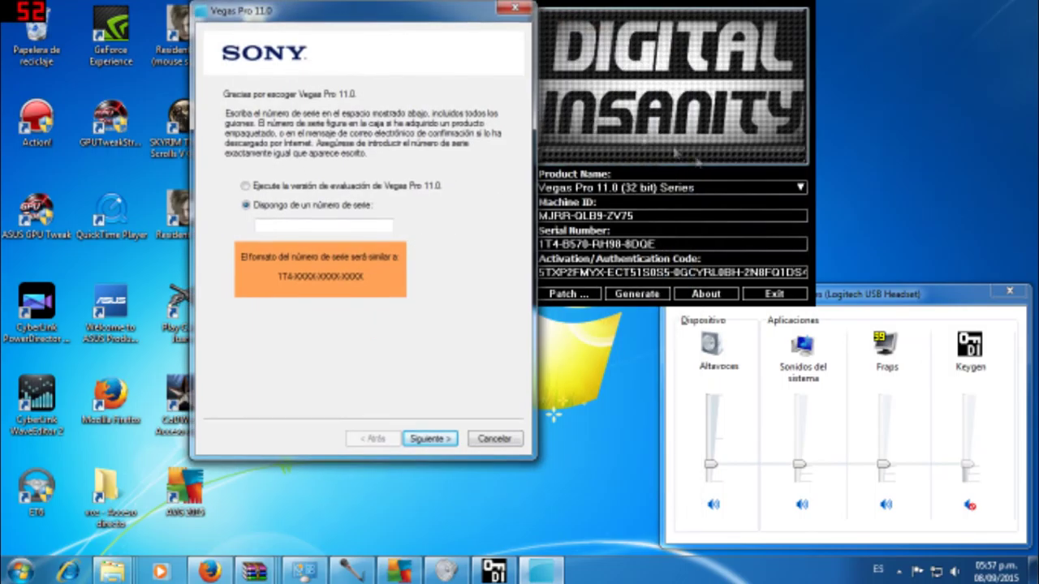
click(607, 22)
drag(608, 22, 651, 23)
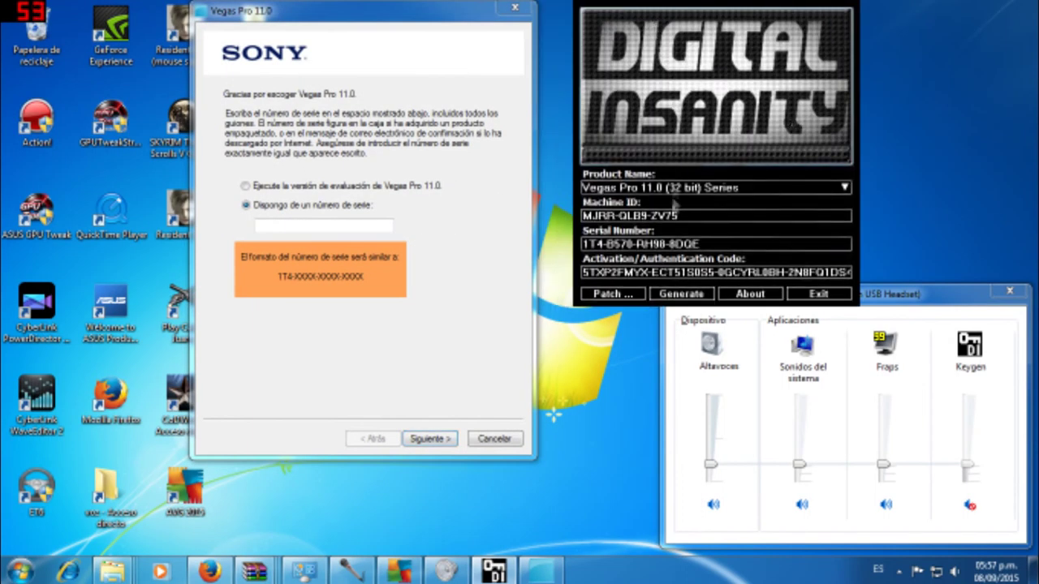
Copy the serial number from the keygen into the Vegas Pro 11.0 registration's serial number field.
drag(701, 244, 582, 243)
key(ctrl+c)
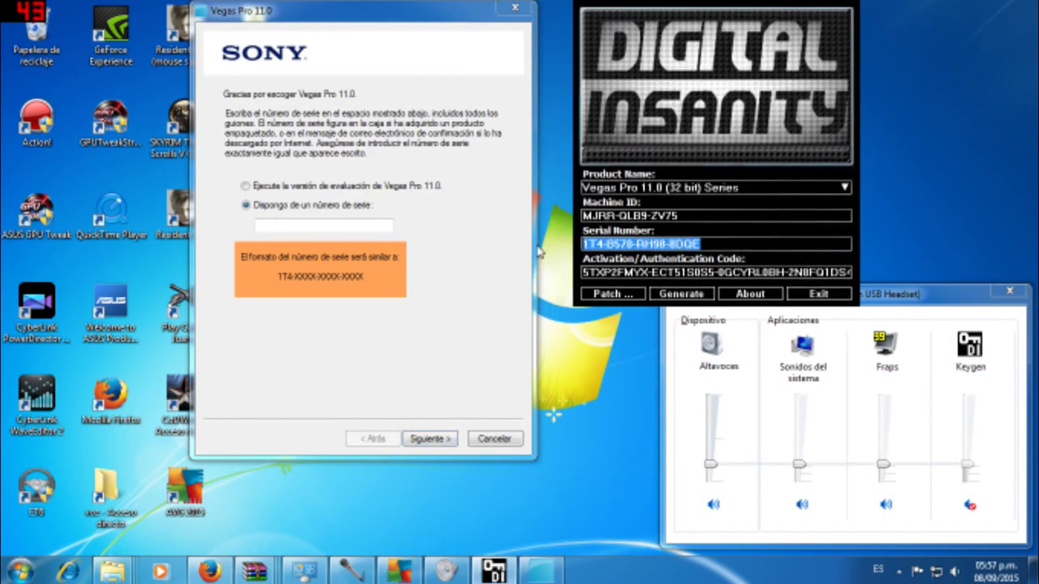
click(375, 237)
key(ctrl+v)
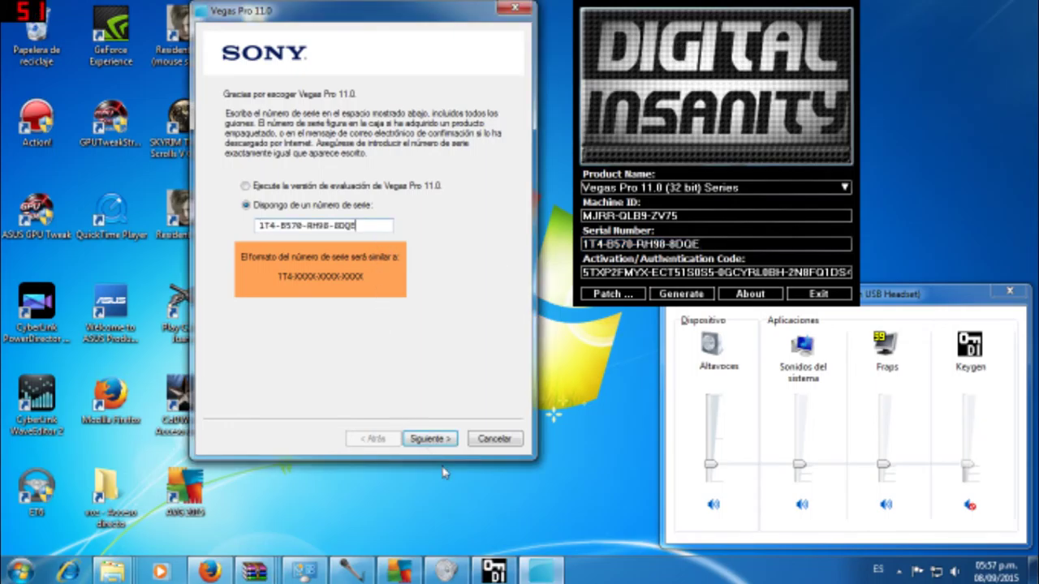
Continue from the serial number page, choose registration from another computer, and proceed to the registration information page.
click(444, 439)
click(399, 247)
click(595, 482)
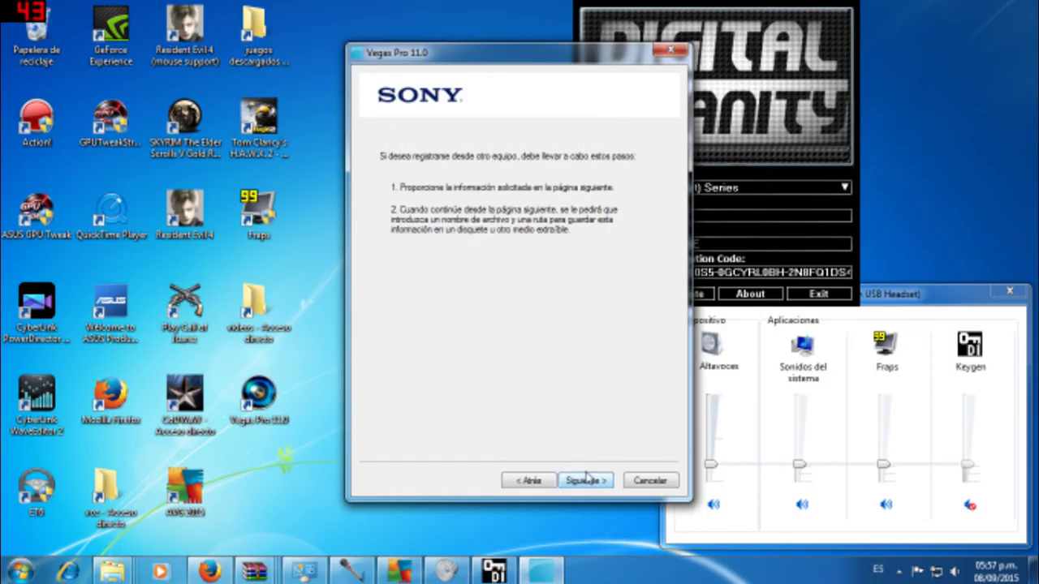
click(583, 479)
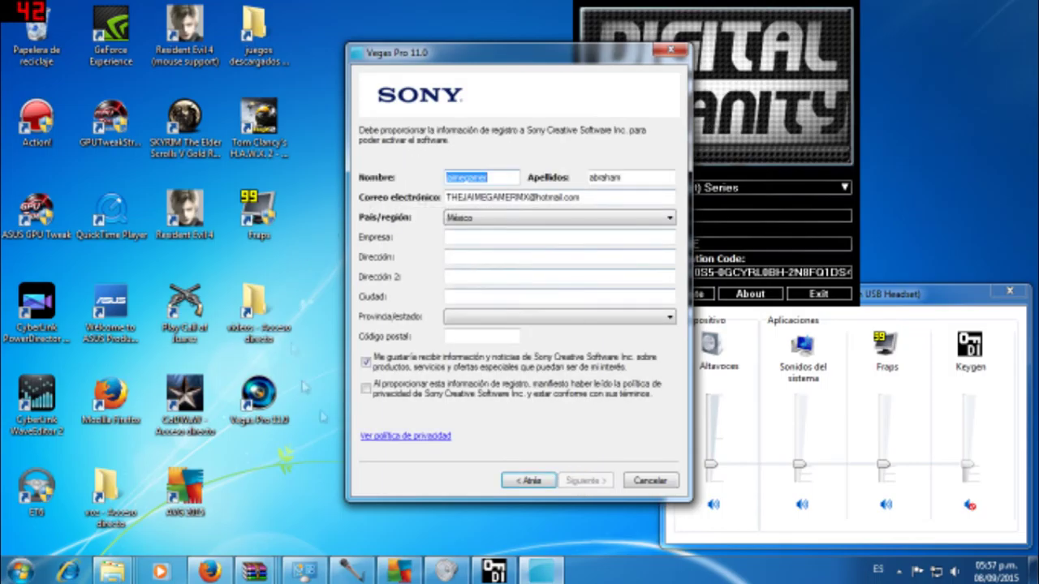
Accept the privacy policy terms and save the registration file as Registrar Vegas Pro in Mis documentos, replacing the existing file.
click(366, 389)
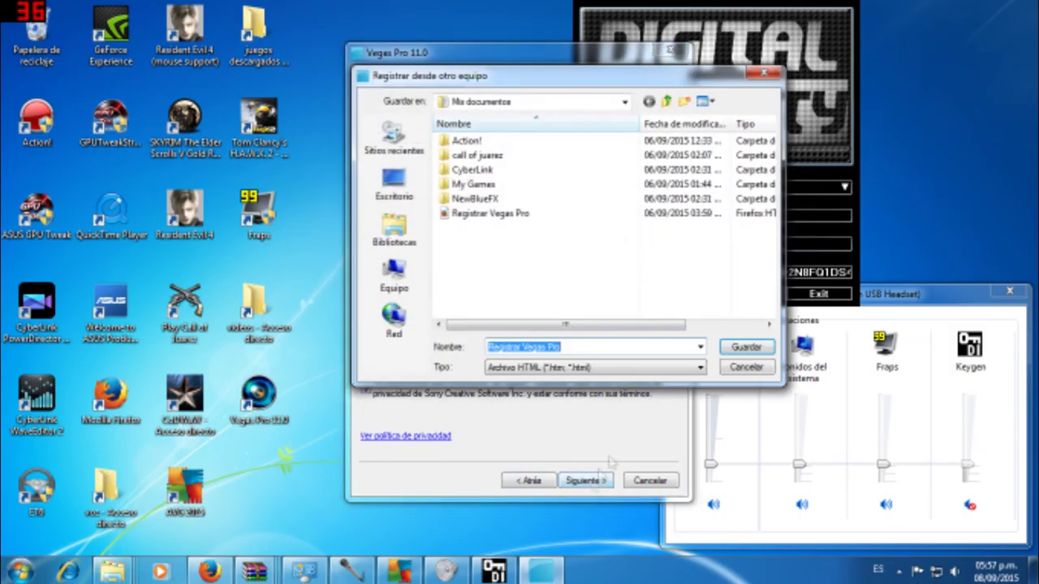
click(749, 349)
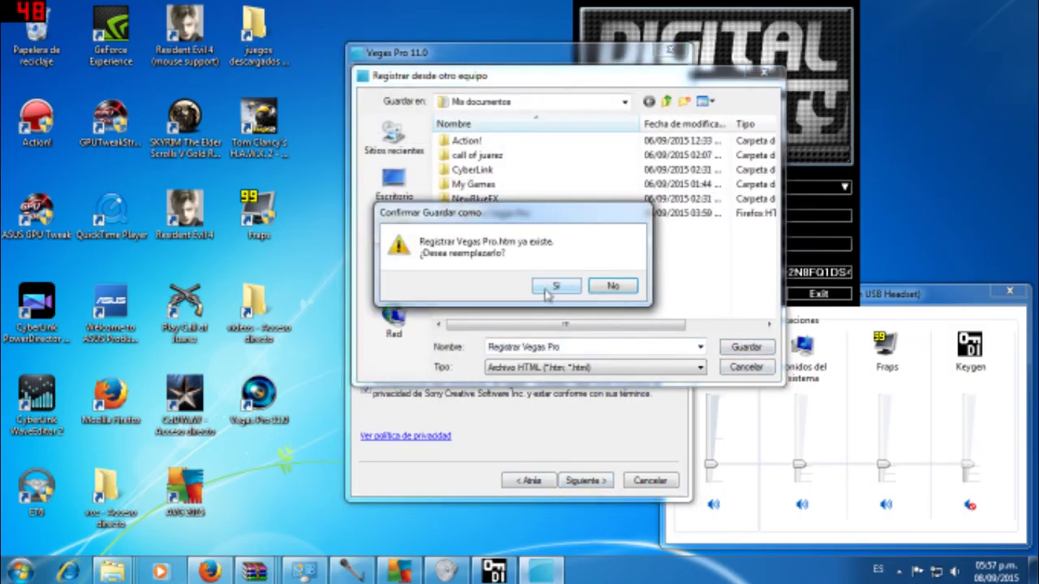
click(556, 286)
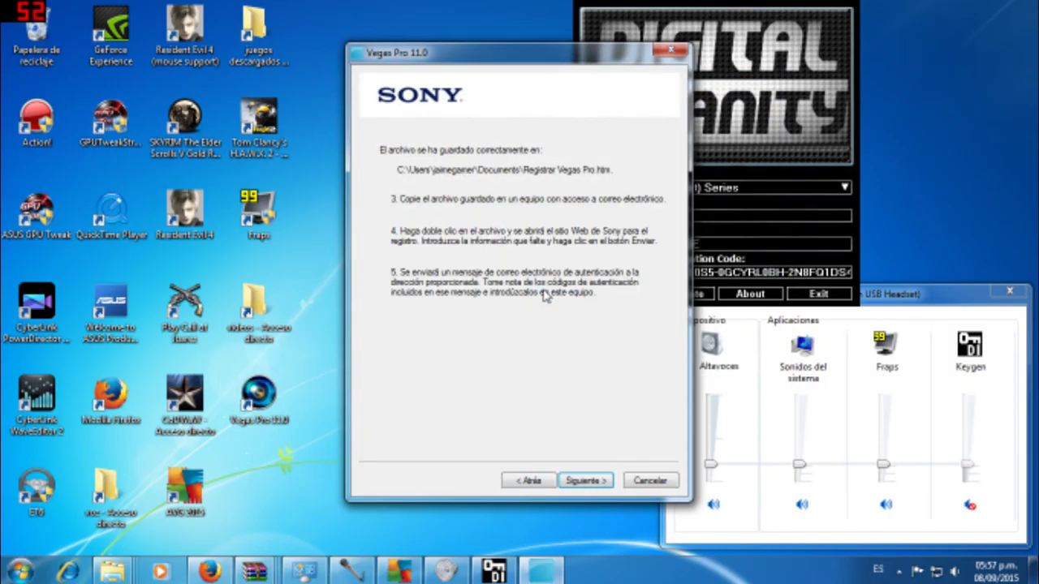
Copy the full activation code from the keygen into the registration's authentication code field and finish the registration.
click(584, 481)
click(723, 167)
right_click(674, 271)
click(735, 373)
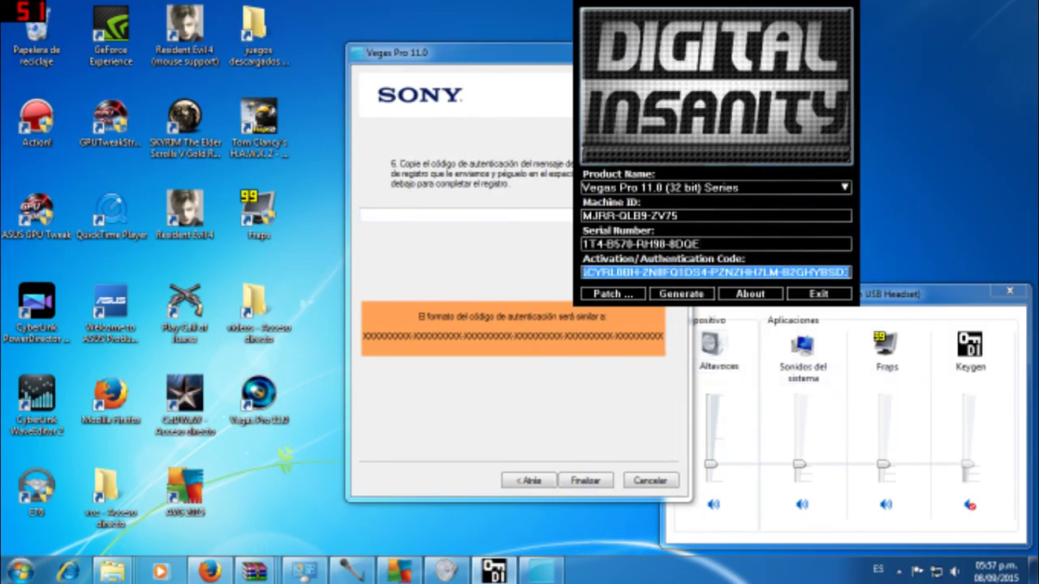
right_click(719, 272)
click(754, 328)
click(512, 216)
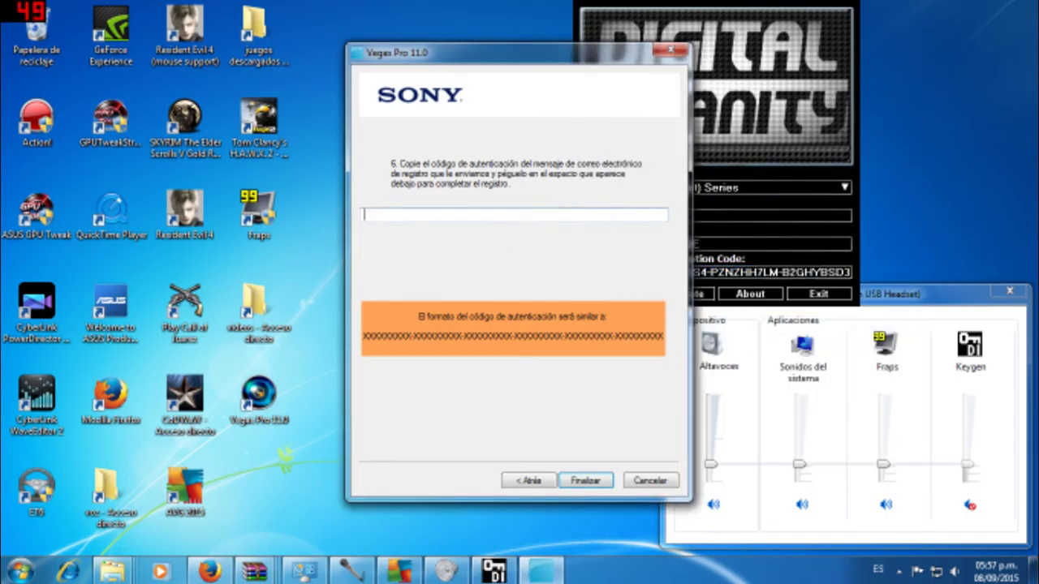
right_click(493, 211)
click(557, 285)
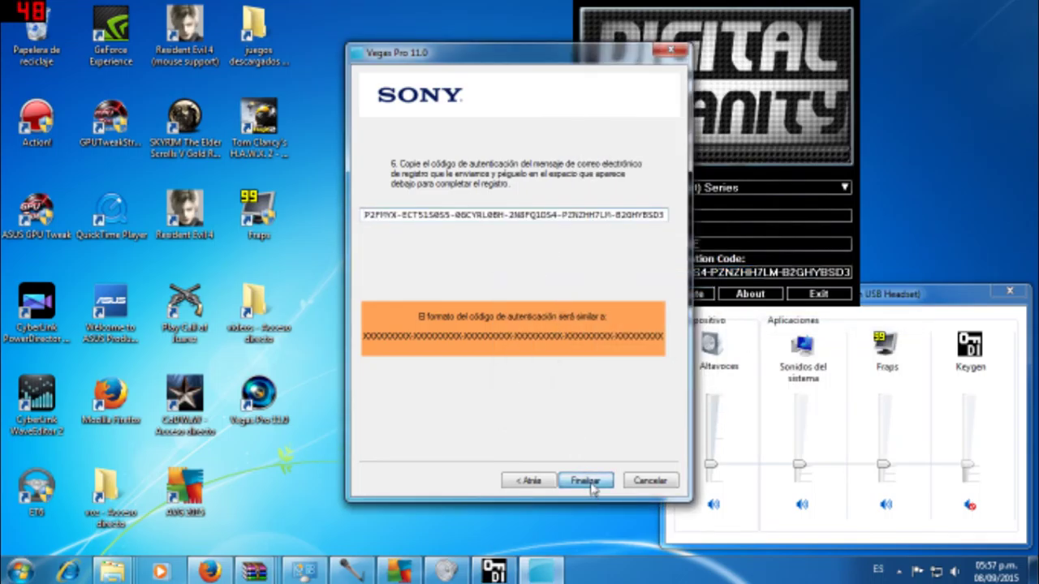
click(585, 481)
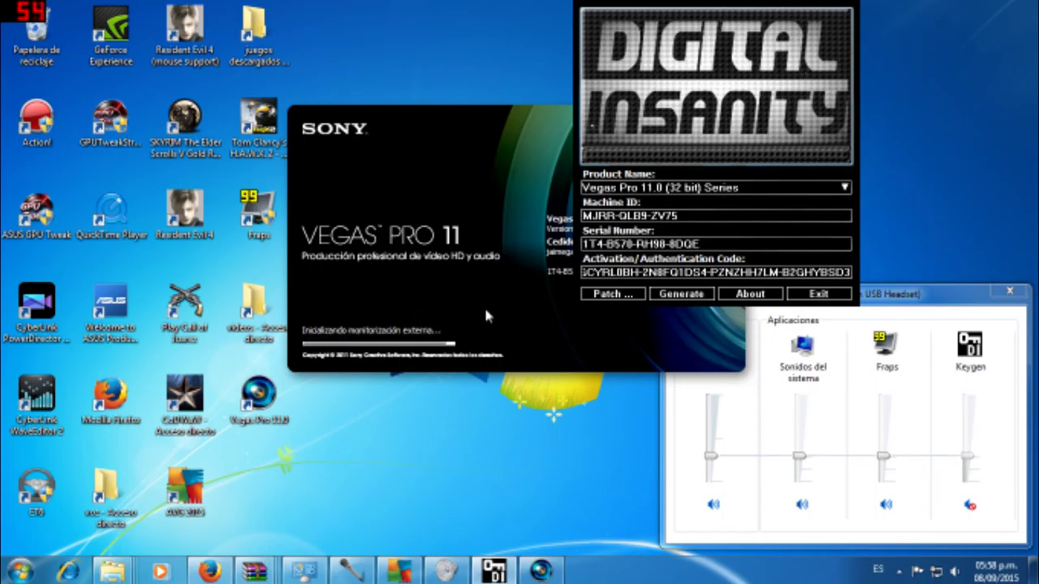
Exit the keygen while Vegas Pro 11.0 loads, and close Vegas Pro once its main window has opened.
click(818, 294)
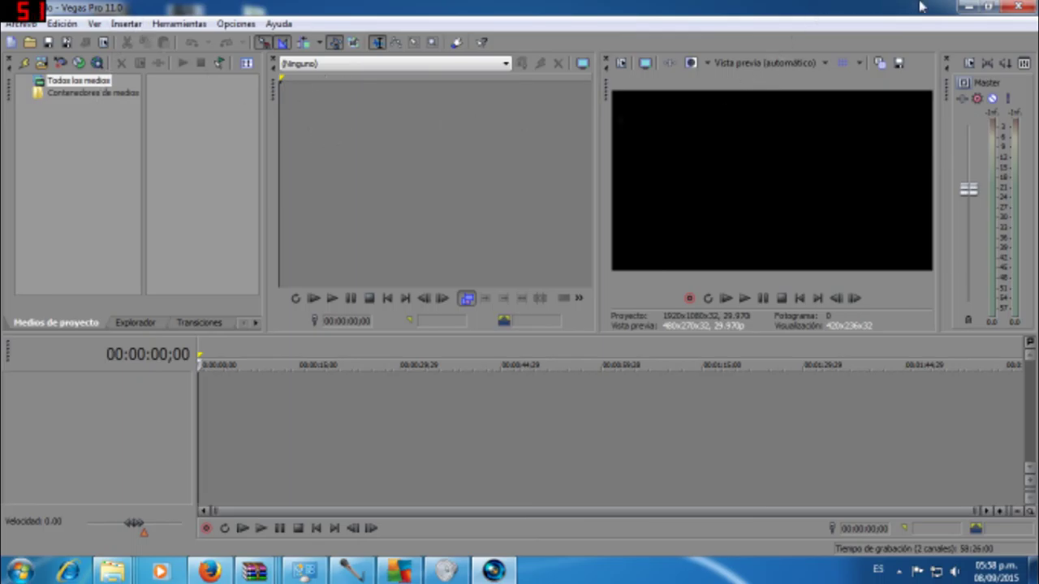
click(1017, 7)
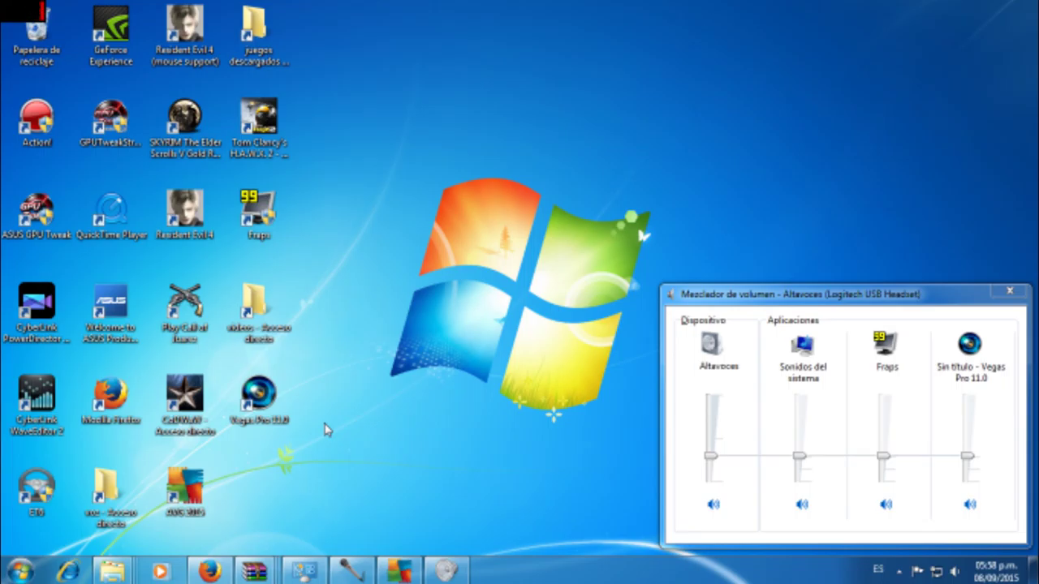
Switch to the Grabadora de sonidos recorder and move its window slightly lower on the desktop.
click(351, 570)
drag(471, 44, 471, 101)
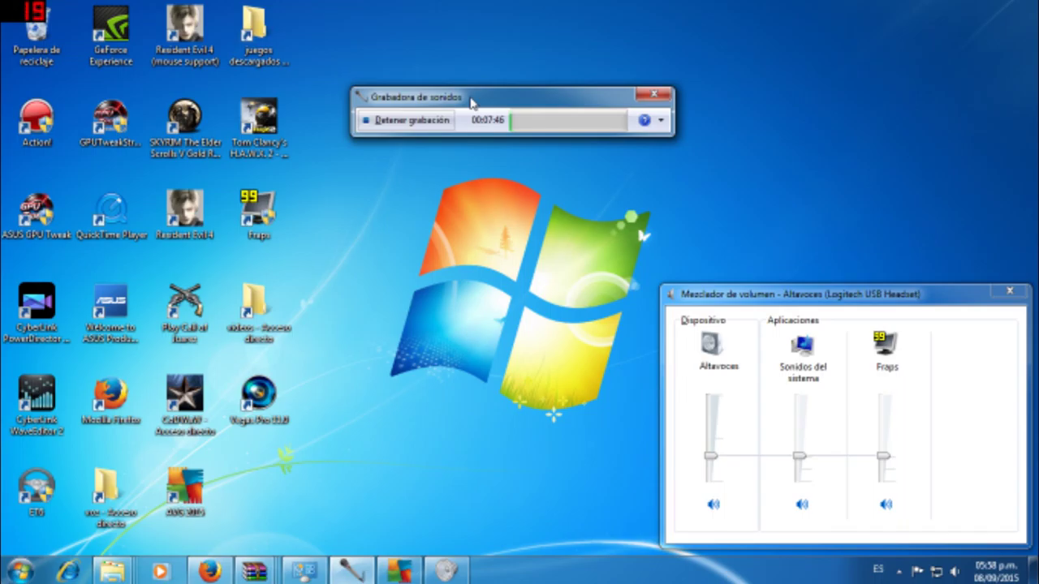